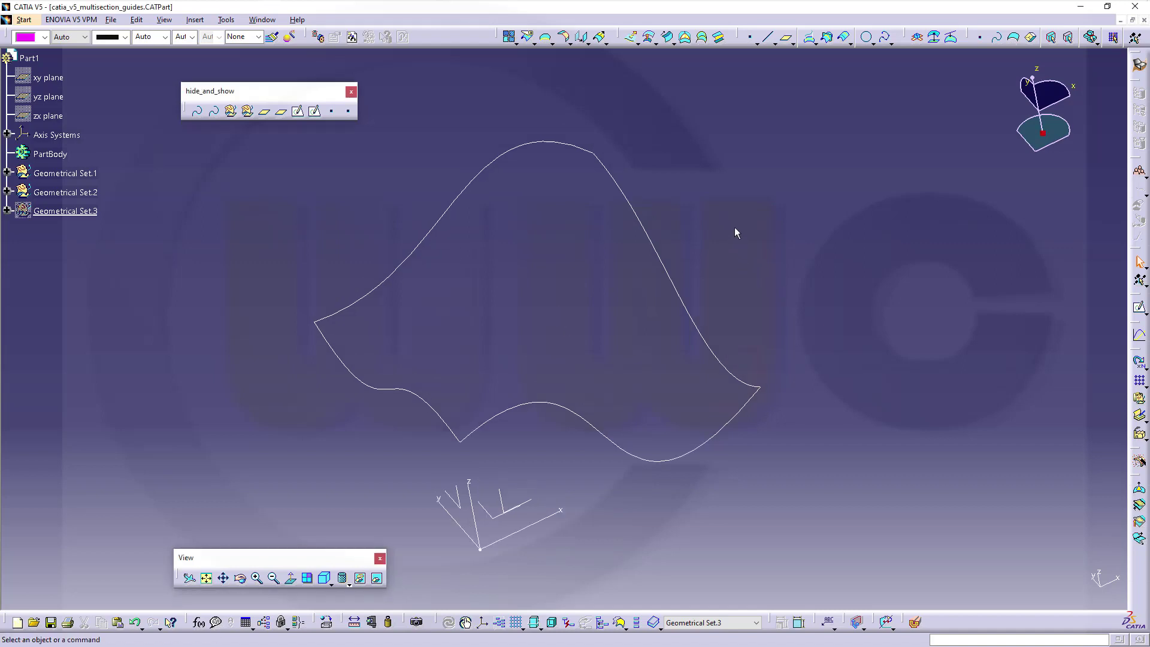
# - Pick Sketch.3 and Sketch.4 as loft sections and reverse the second section's orientation
pyautogui.moveTo(734, 227); pyautogui.dragTo(721, 157, button='middle')
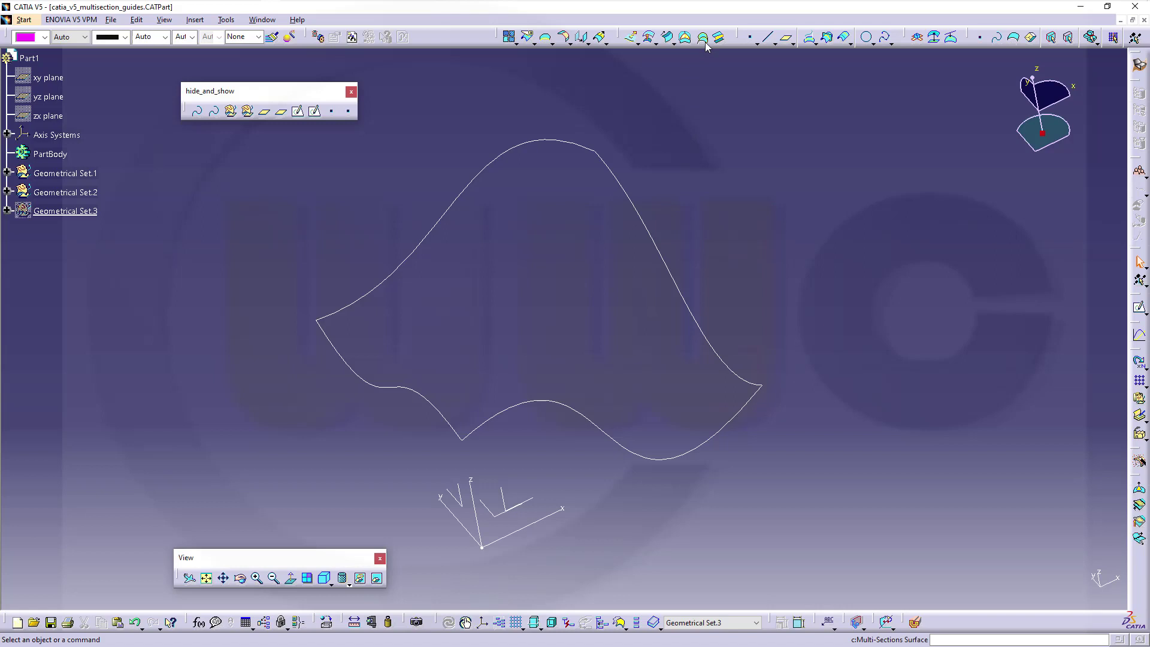
pyautogui.moveTo(718, 191); pyautogui.dragTo(777, 197, button='middle')
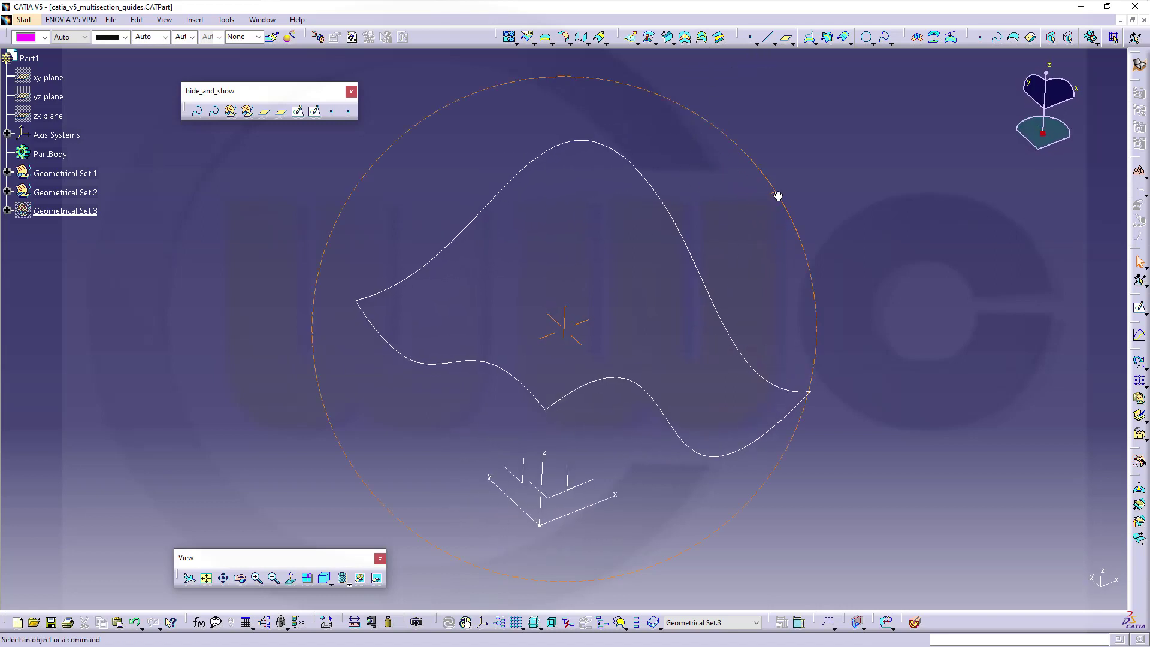
pyautogui.click(701, 37)
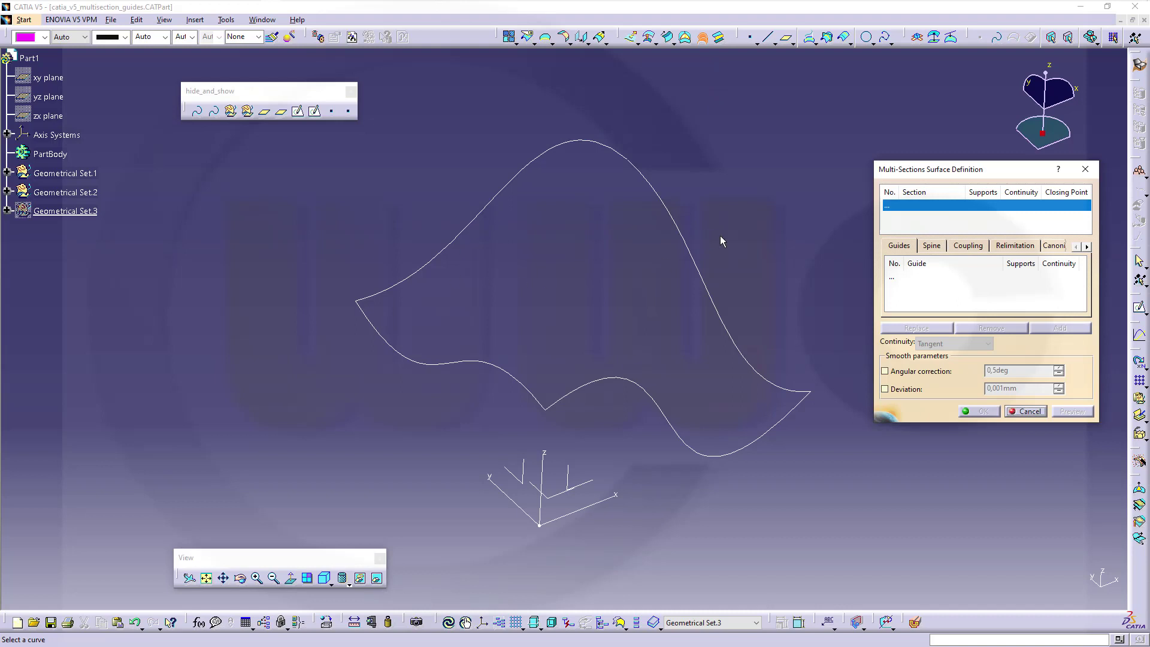
pyautogui.moveTo(721, 241); pyautogui.dragTo(624, 336, button='middle')
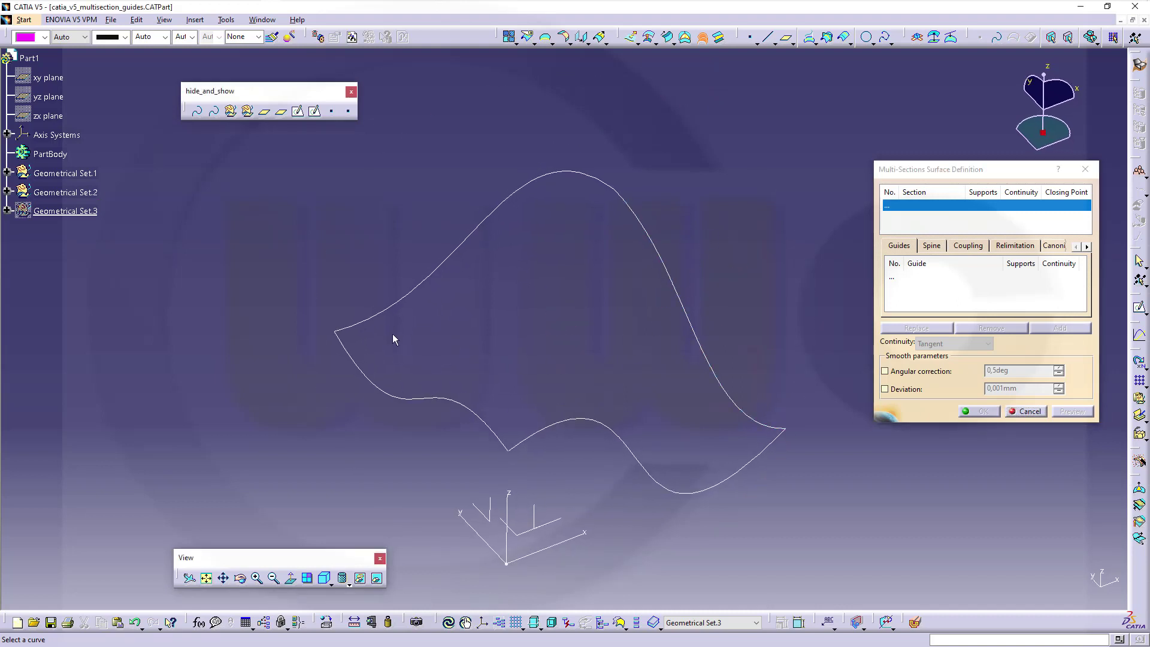
pyautogui.click(366, 327)
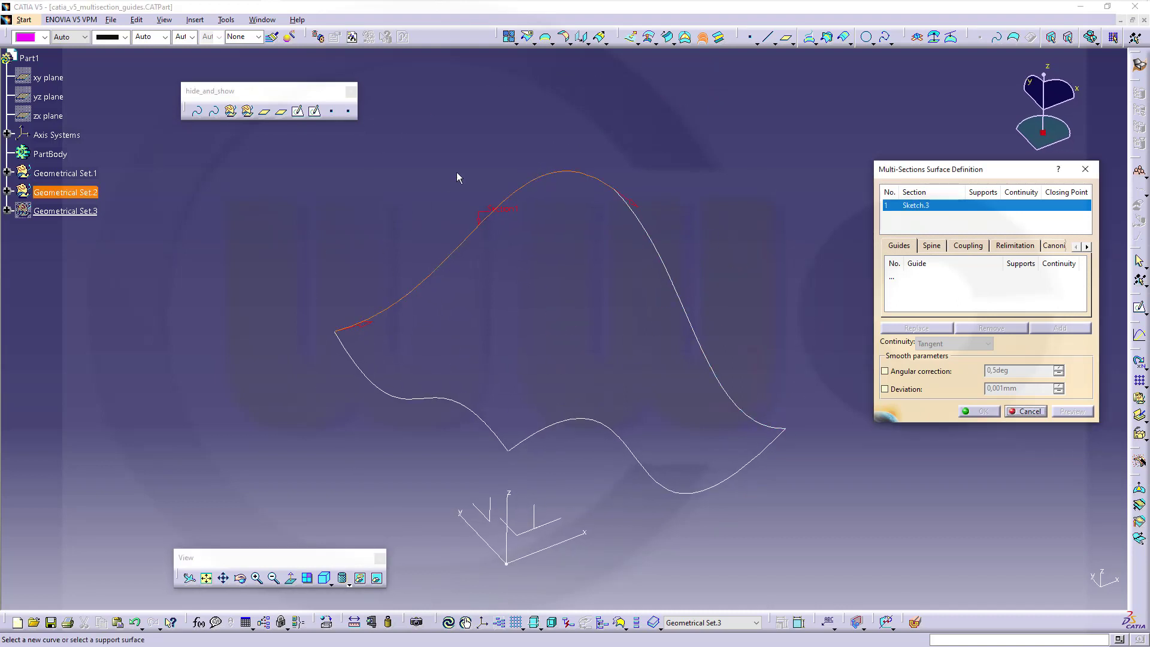
pyautogui.click(531, 436)
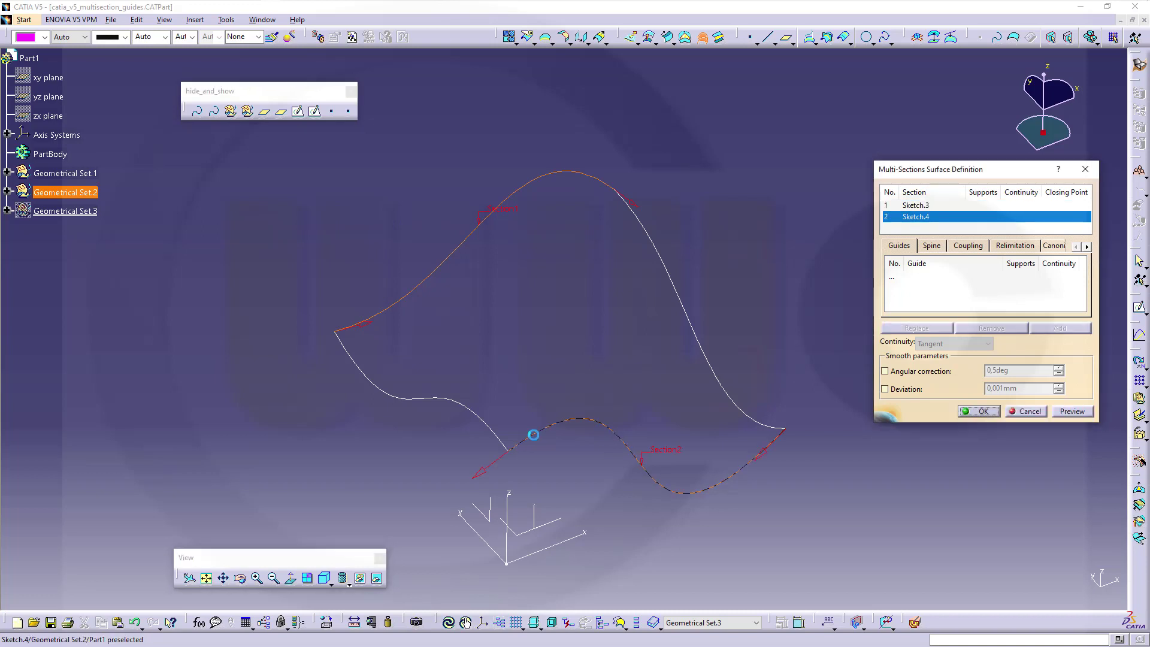
pyautogui.click(479, 476)
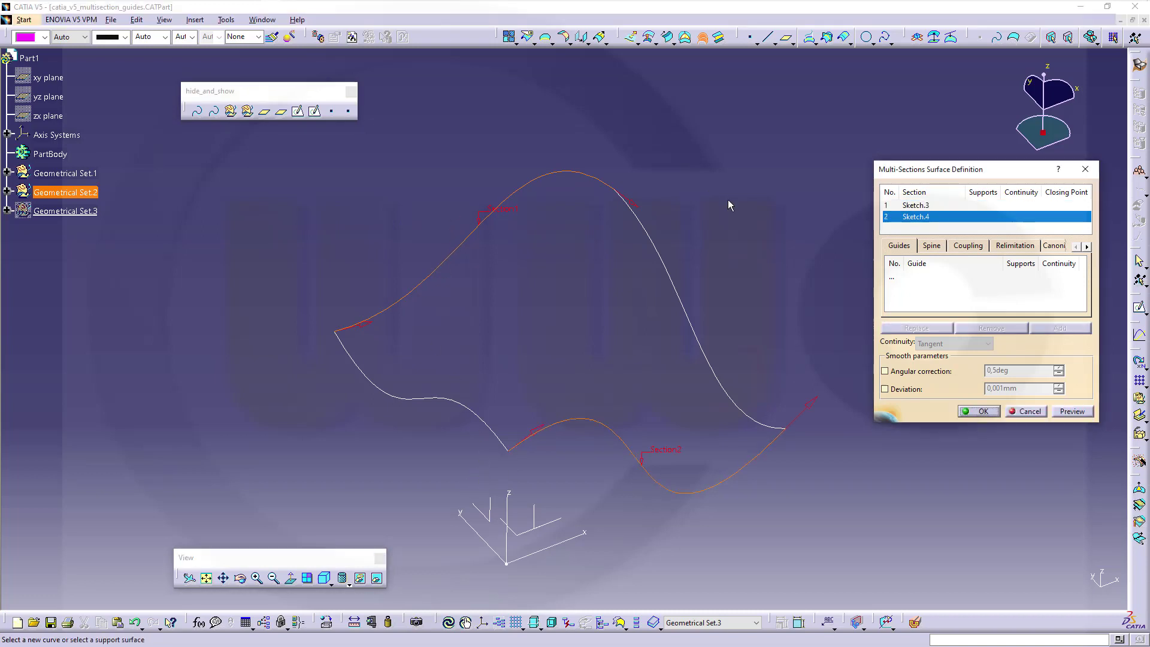
# - Set section coupling to Tangency then curvature and create the surface
pyautogui.click(975, 246)
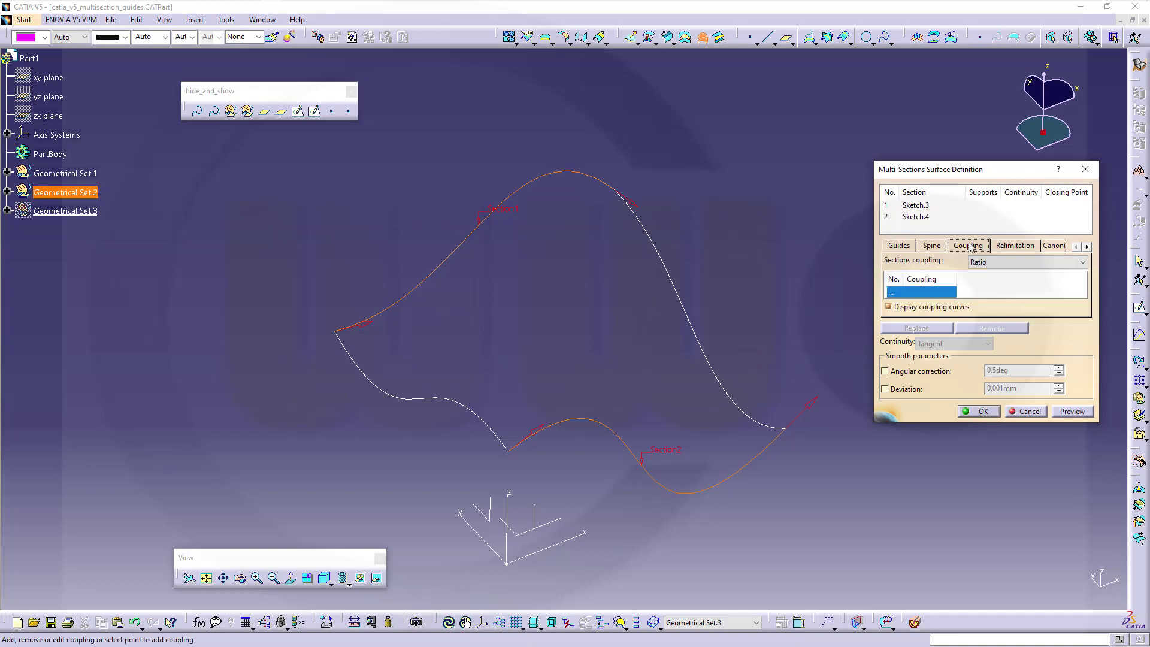
pyautogui.click(1085, 267)
pyautogui.click(1022, 292)
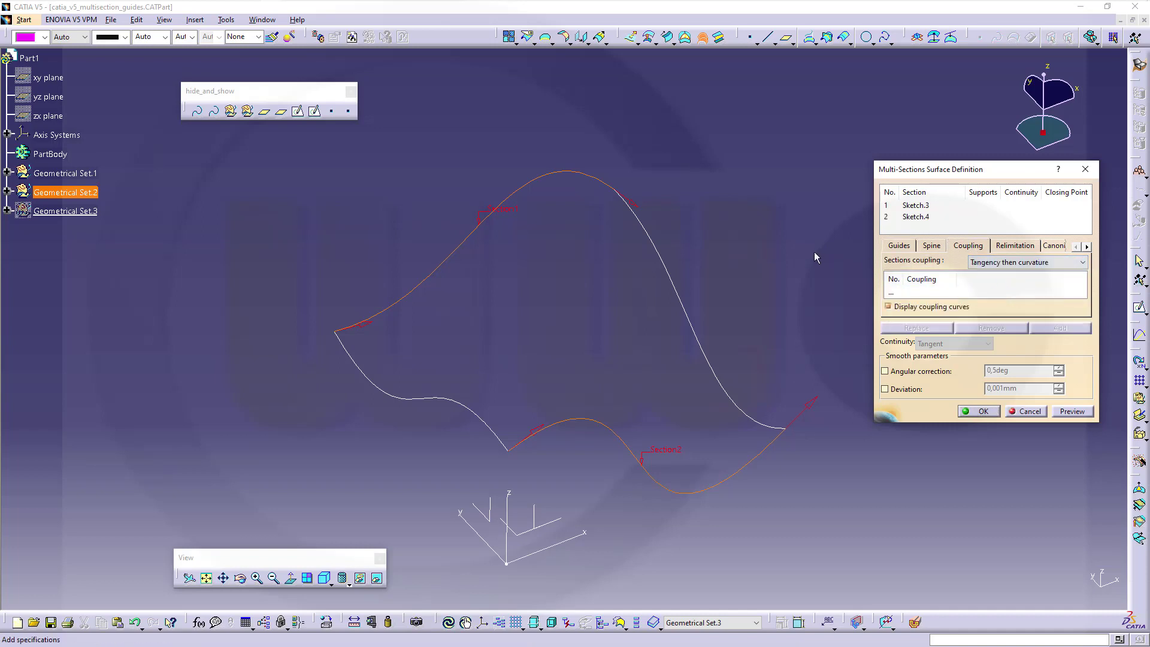
pyautogui.click(980, 412)
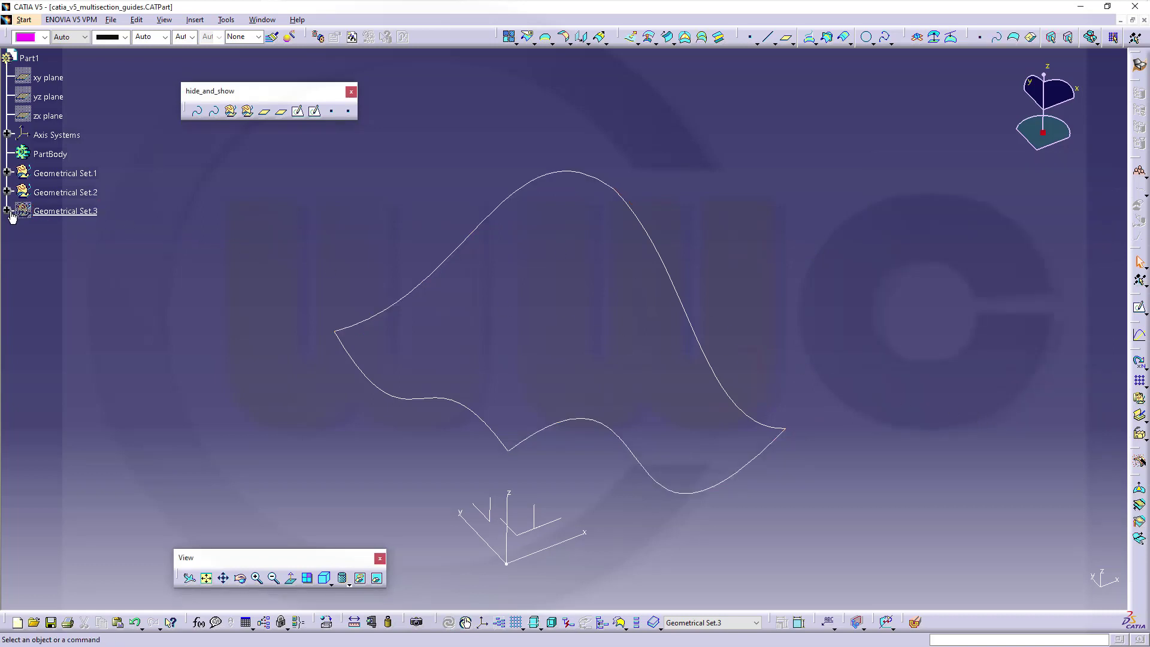
# - Move Multi-sections Surface.4 from Geometrical Set.3 into Geometrical Set.1
pyautogui.doubleClick(89, 211)
pyautogui.moveTo(86, 313)
pyautogui.mouseDown()
pyautogui.moveTo(134, 244)
pyautogui.moveTo(94, 177)
pyautogui.mouseUp()
pyautogui.click(9, 211)
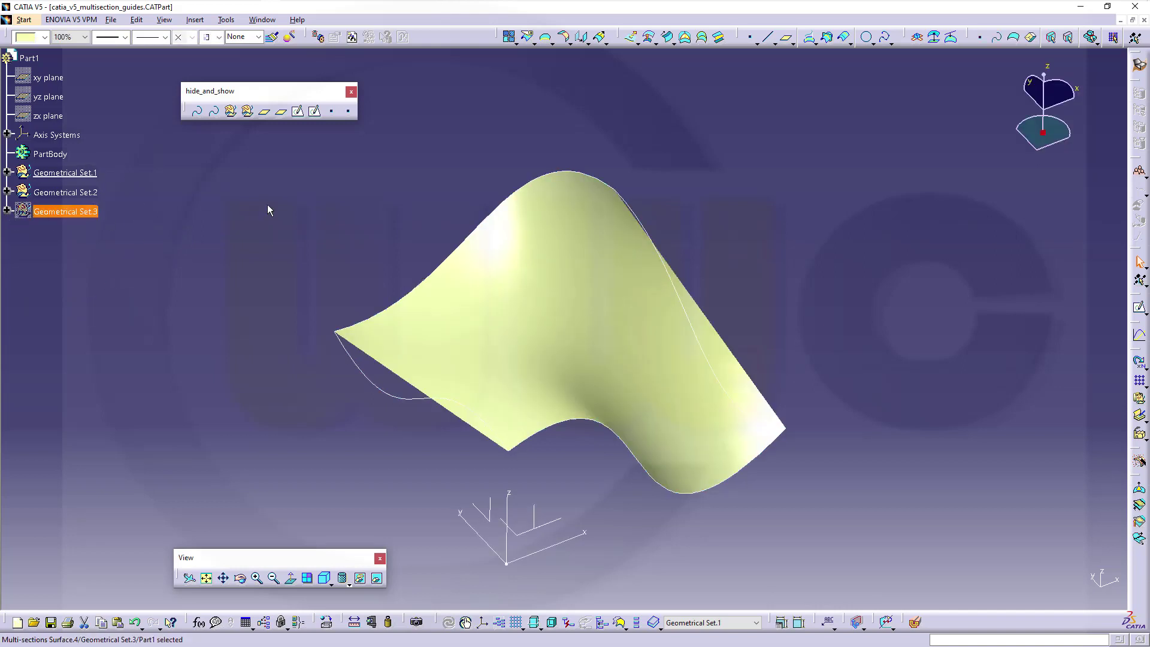
pyautogui.click(389, 228)
# - Delete the shaded Multi-sections Surface.4, leaving only the boundary curves
pyautogui.moveTo(389, 228); pyautogui.dragTo(577, 345, button='middle')
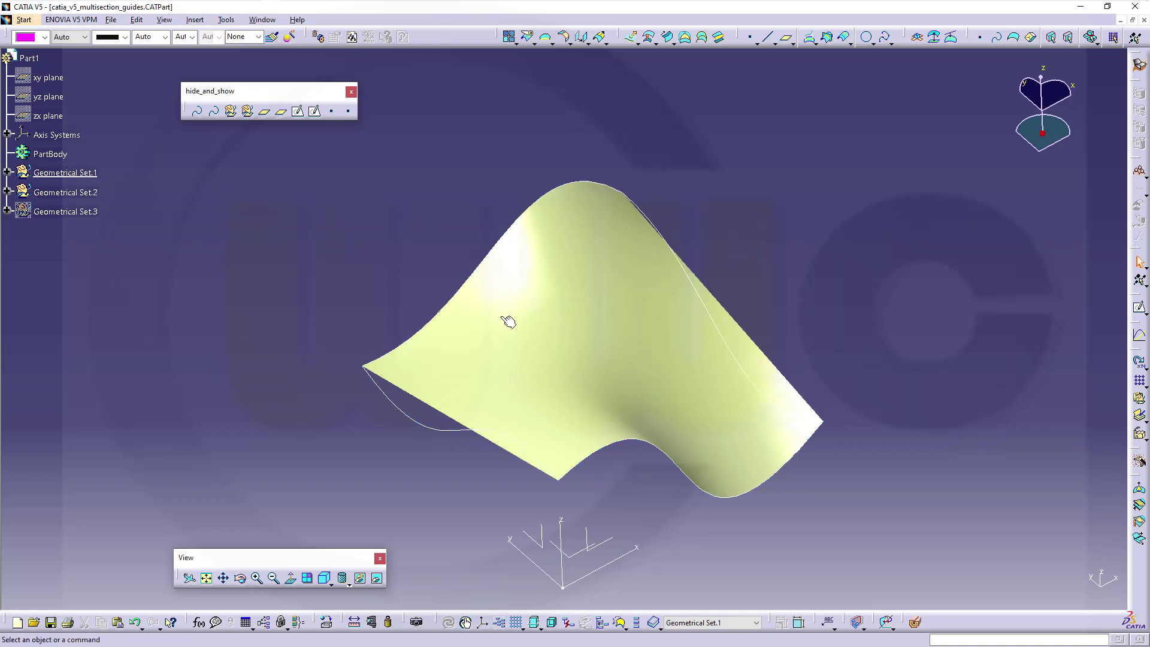
pyautogui.rightClick(557, 329)
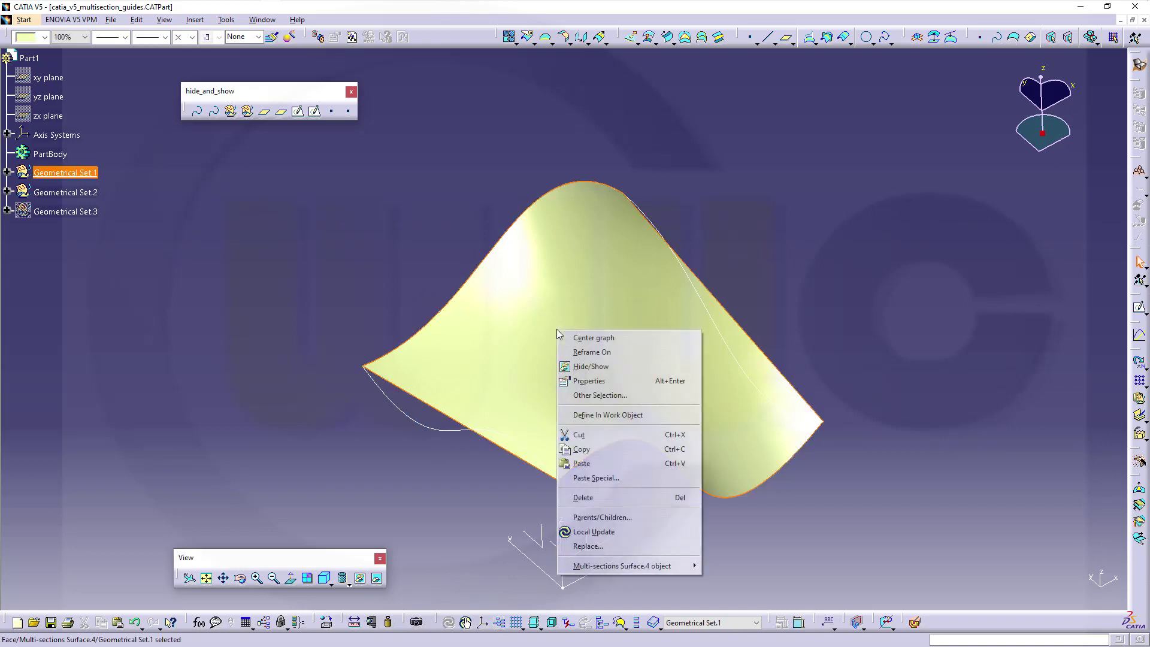
pyautogui.click(583, 497)
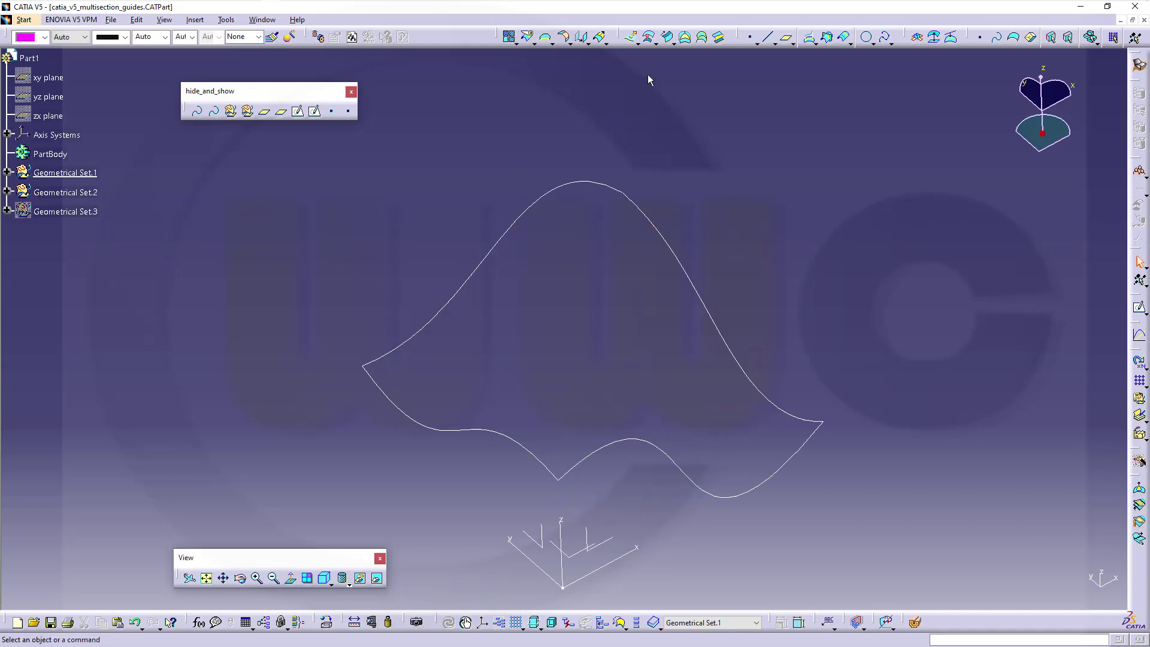
# - Start a loft with sections Sketch.3 and Sketch.4 and guides Sketch.1 and Sketch.2
pyautogui.click(703, 37)
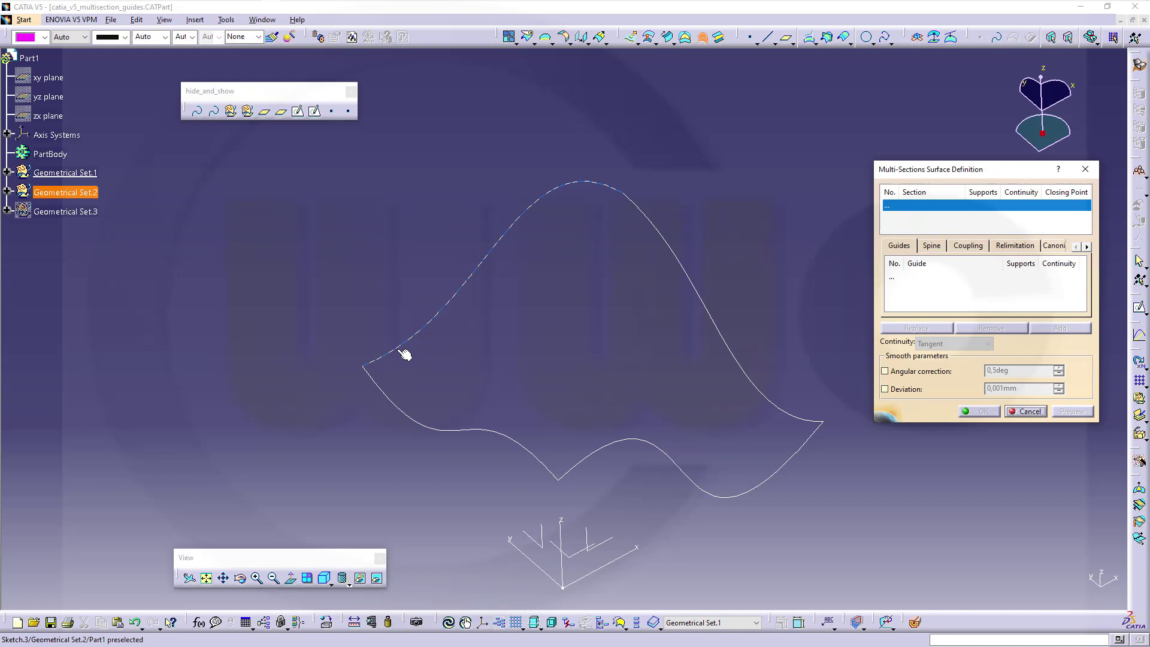
pyautogui.click(403, 352)
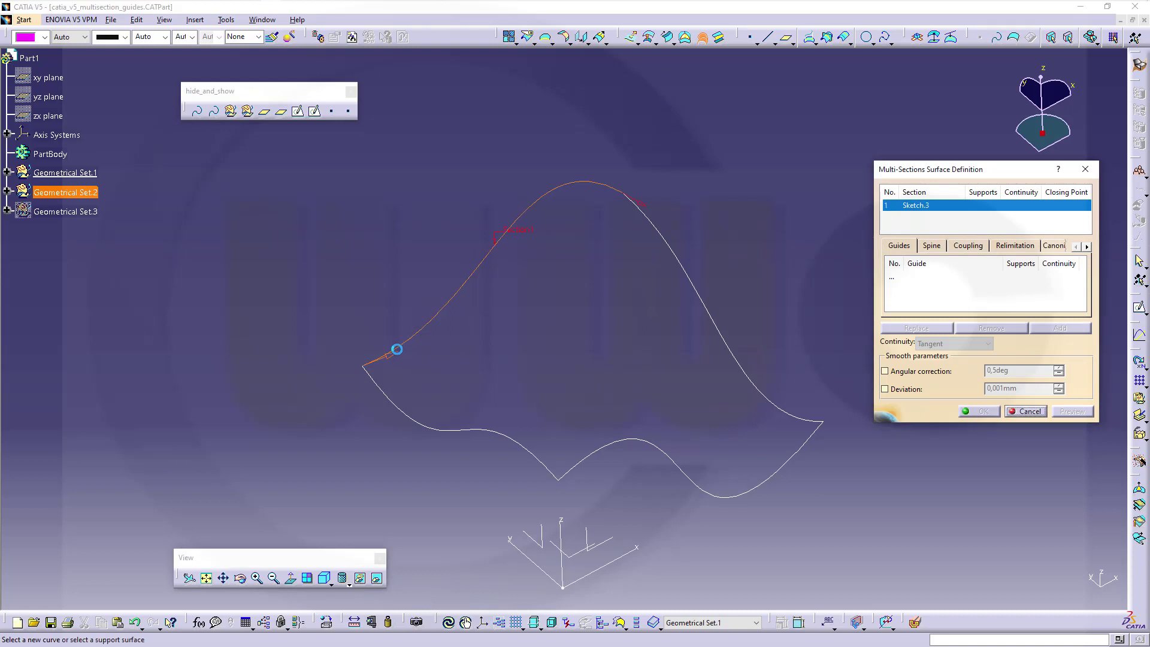
pyautogui.click(581, 472)
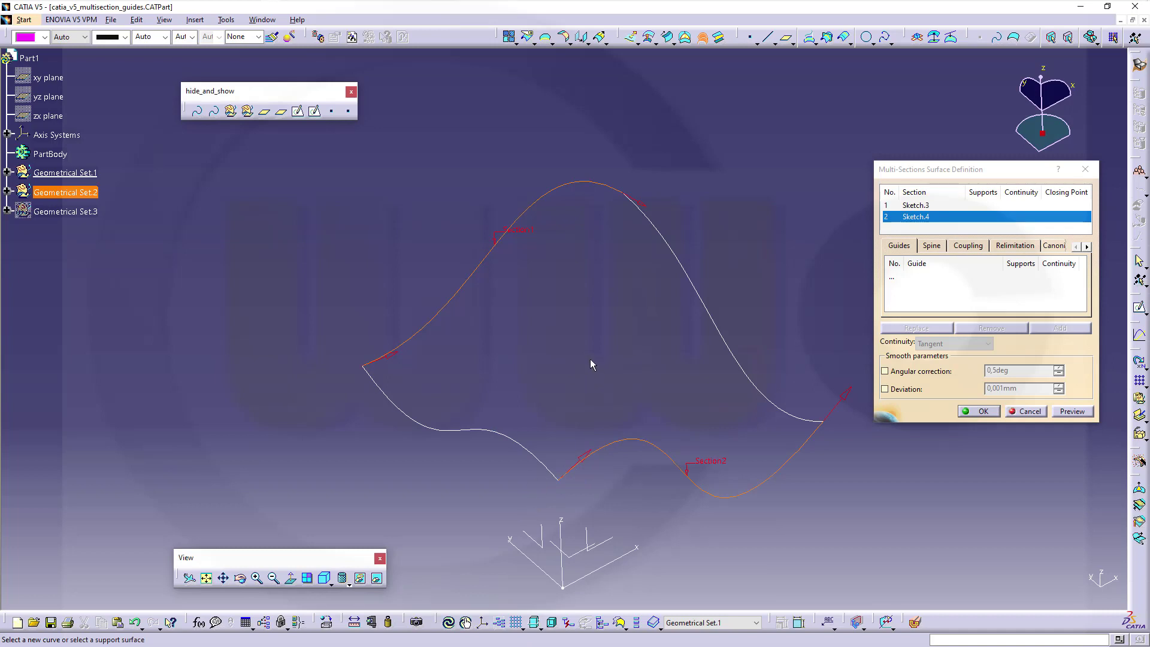
pyautogui.click(904, 276)
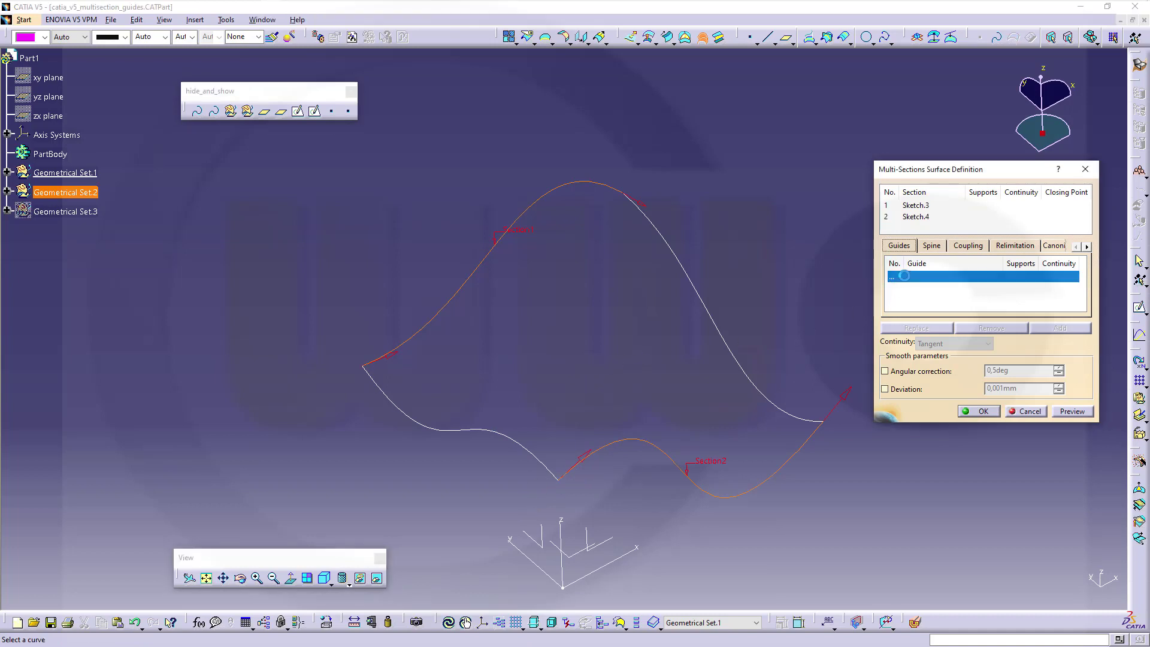
pyautogui.click(380, 388)
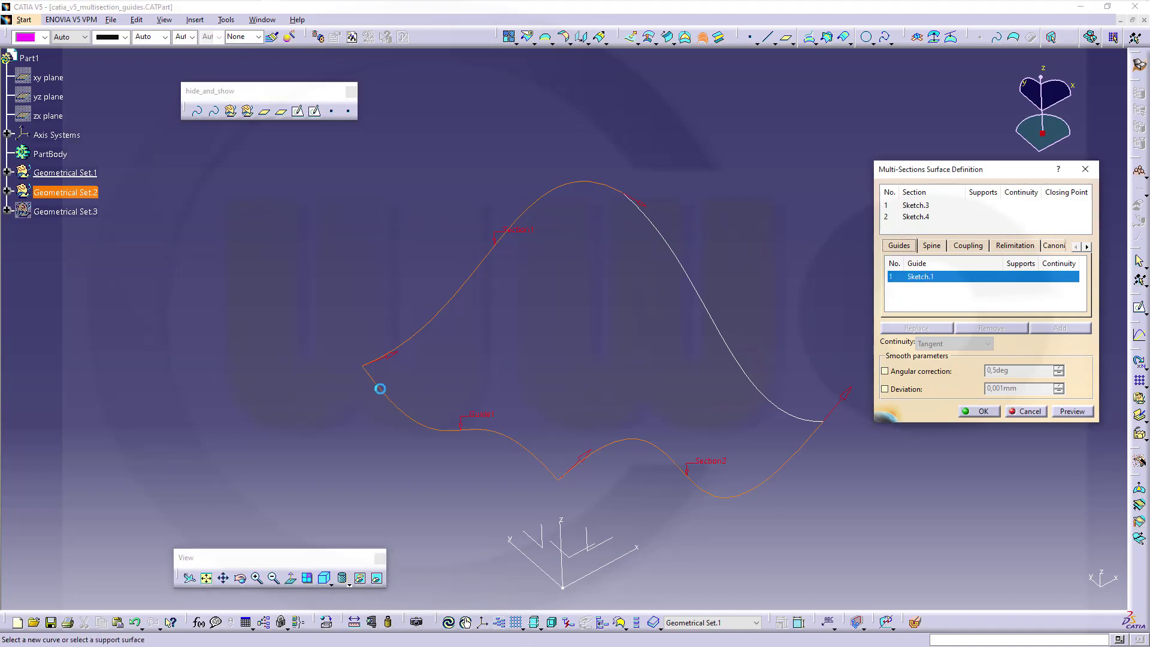
pyautogui.click(657, 227)
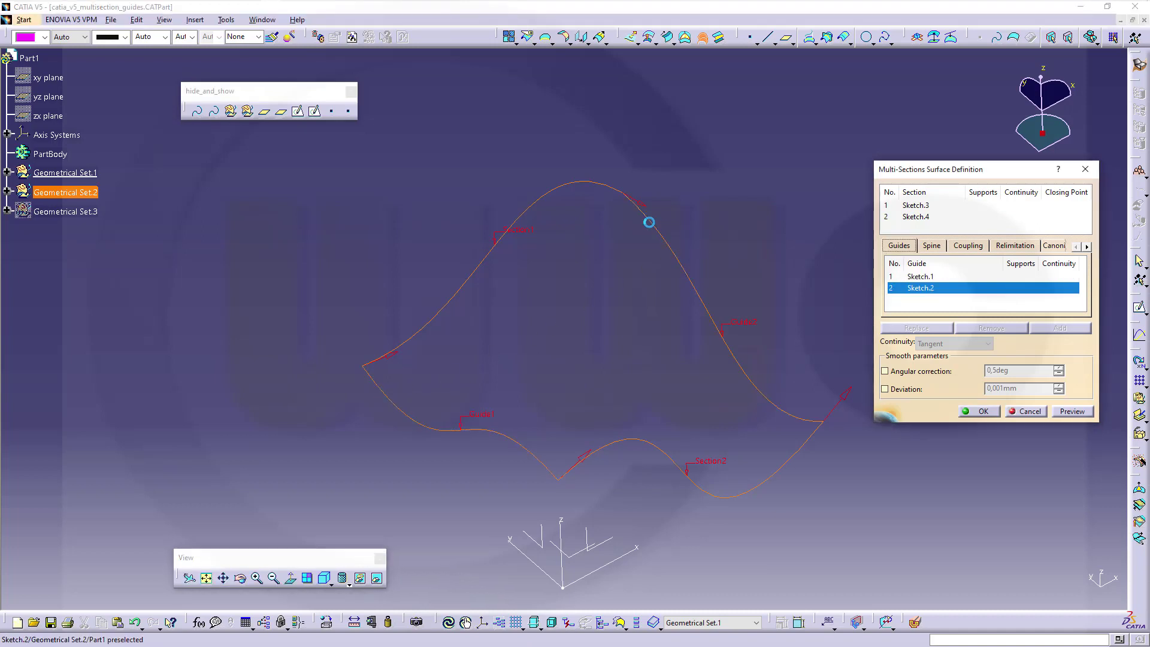
# - Use Tangency then curvature coupling and create the guided surface
pyautogui.click(969, 246)
pyautogui.click(1082, 264)
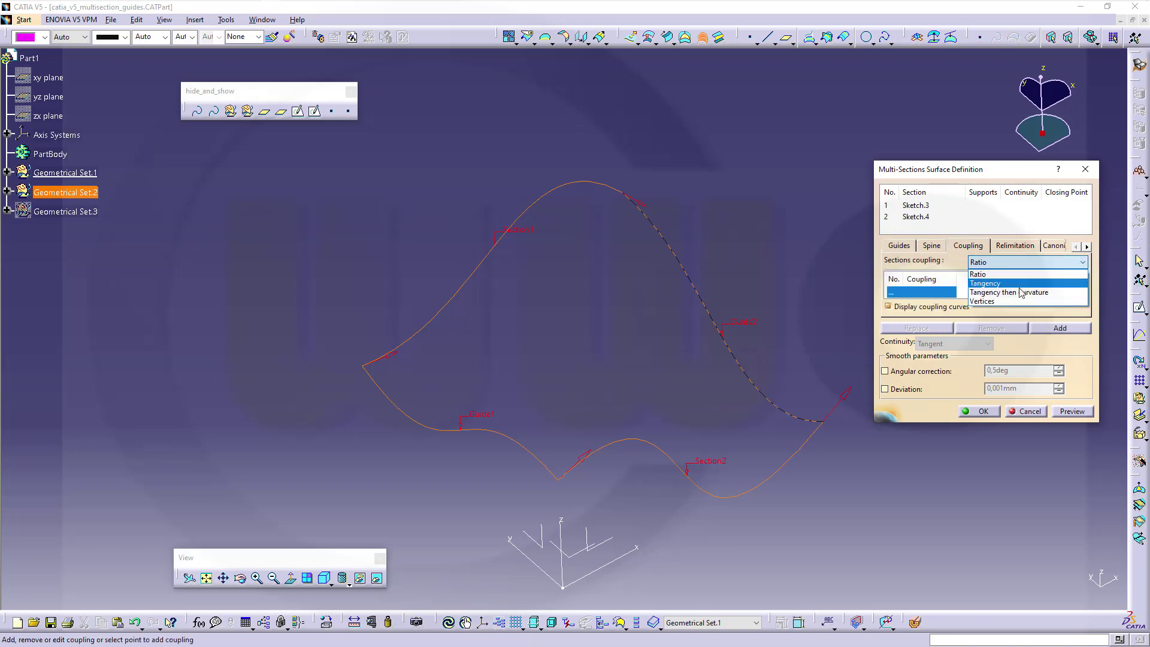
pyautogui.click(1012, 287)
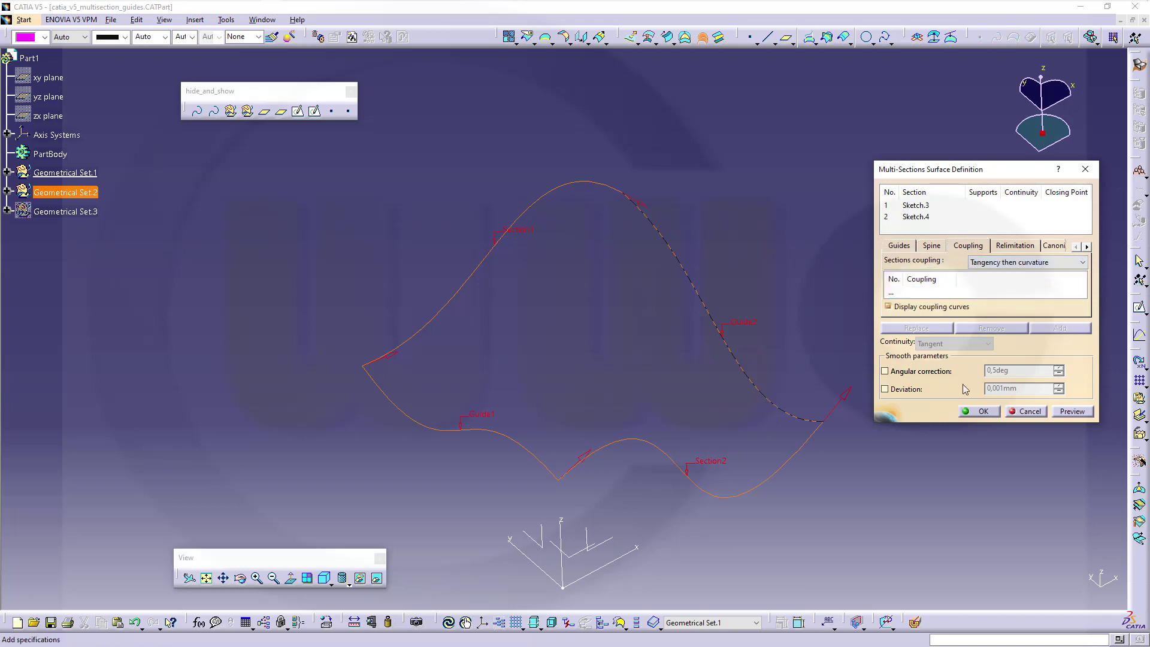
pyautogui.click(983, 411)
pyautogui.moveTo(919, 400)
pyautogui.mouseDown(button='middle')
pyautogui.moveTo(770, 287)
pyautogui.moveTo(495, 236)
pyautogui.moveTo(475, 300)
pyautogui.moveTo(500, 285)
pyautogui.moveTo(850, 311)
pyautogui.moveTo(855, 285)
pyautogui.moveTo(852, 327)
pyautogui.moveTo(641, 270)
pyautogui.moveTo(832, 259)
pyautogui.moveTo(833, 318)
pyautogui.mouseUp(button='middle')
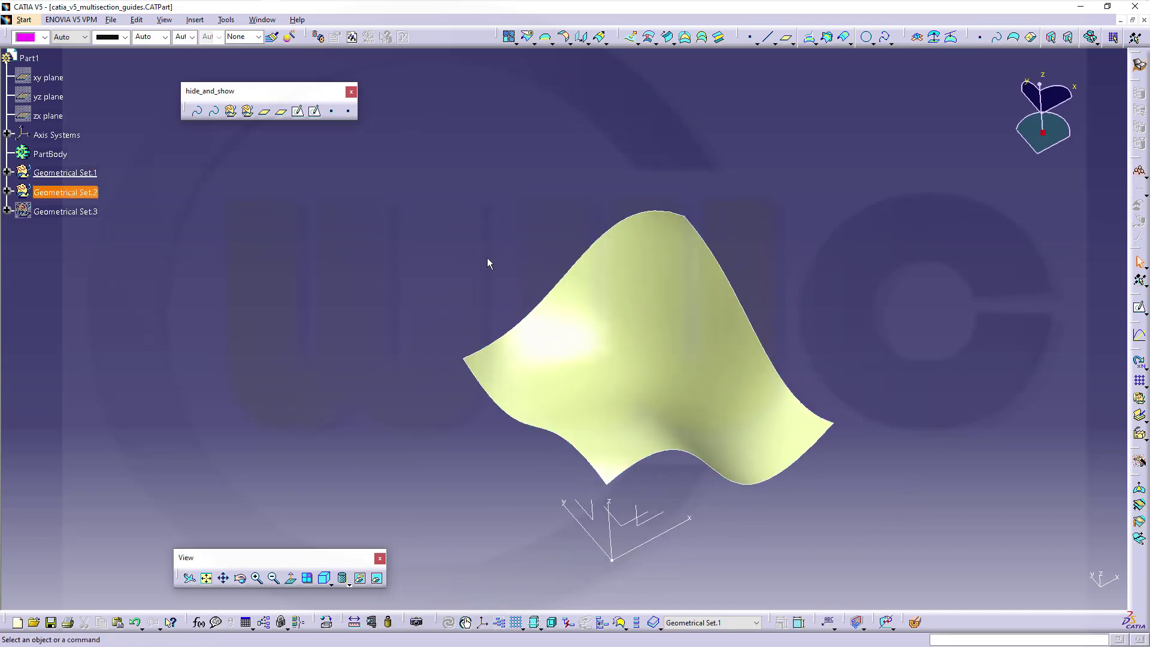
# - Show Geometrical Set.3's extrapolated surfaces and toggle Extrapol.5 and Extrapol.6 off
pyautogui.click(8, 211)
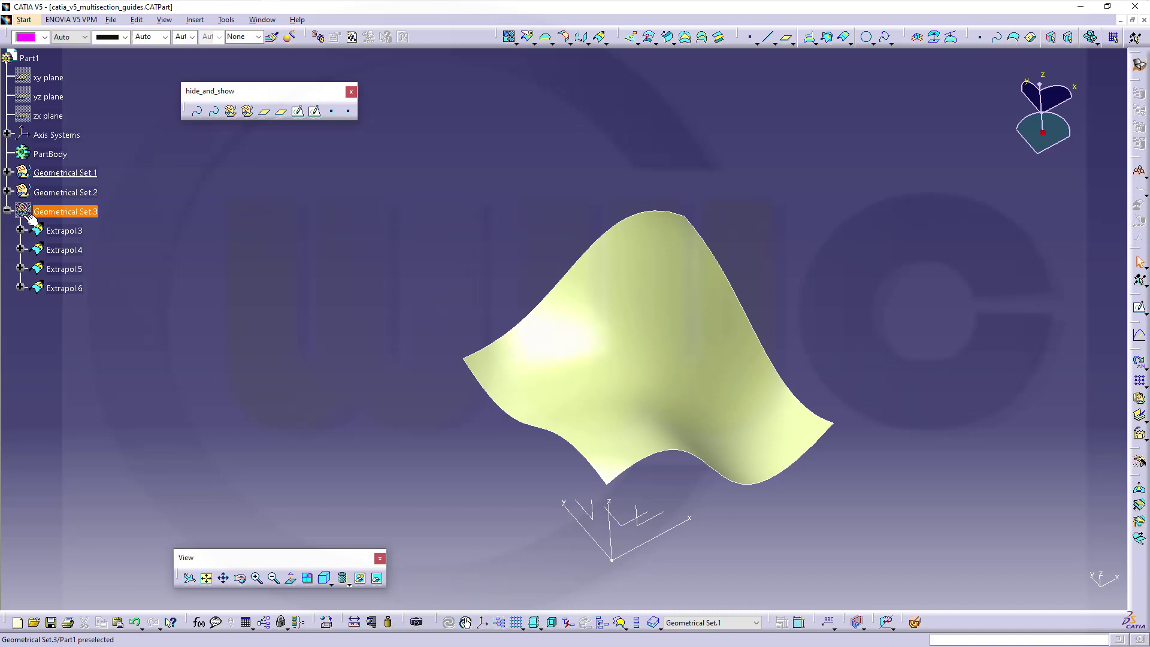
pyautogui.rightClick(46, 214)
pyautogui.click(66, 244)
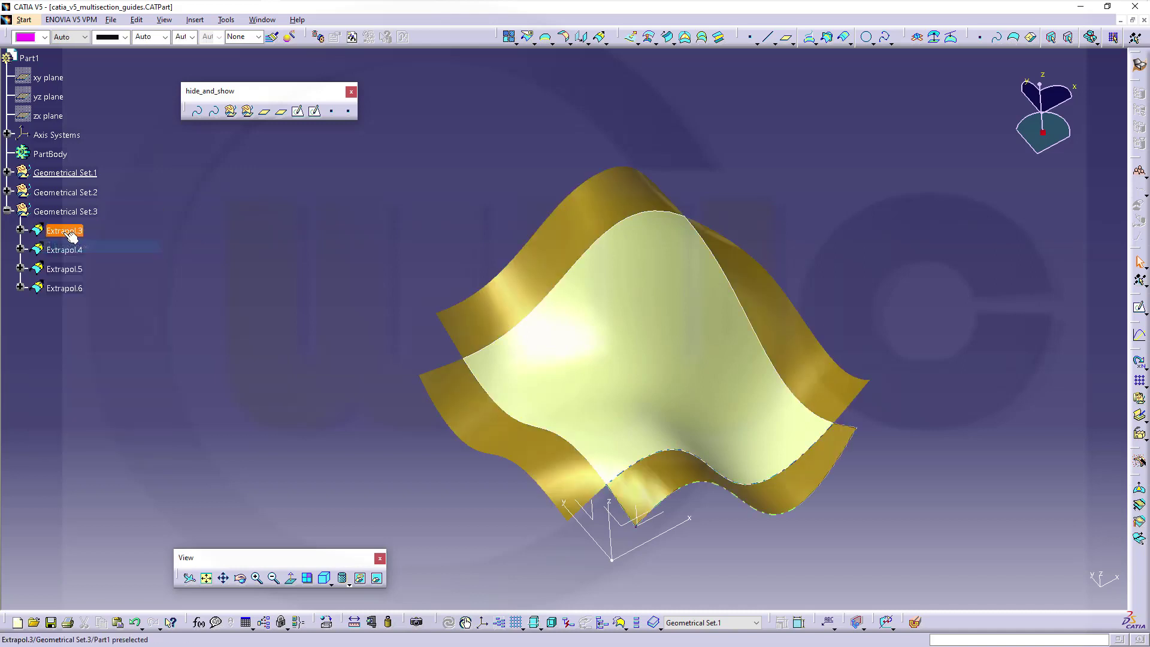
pyautogui.rightClick(64, 268)
pyautogui.click(96, 310)
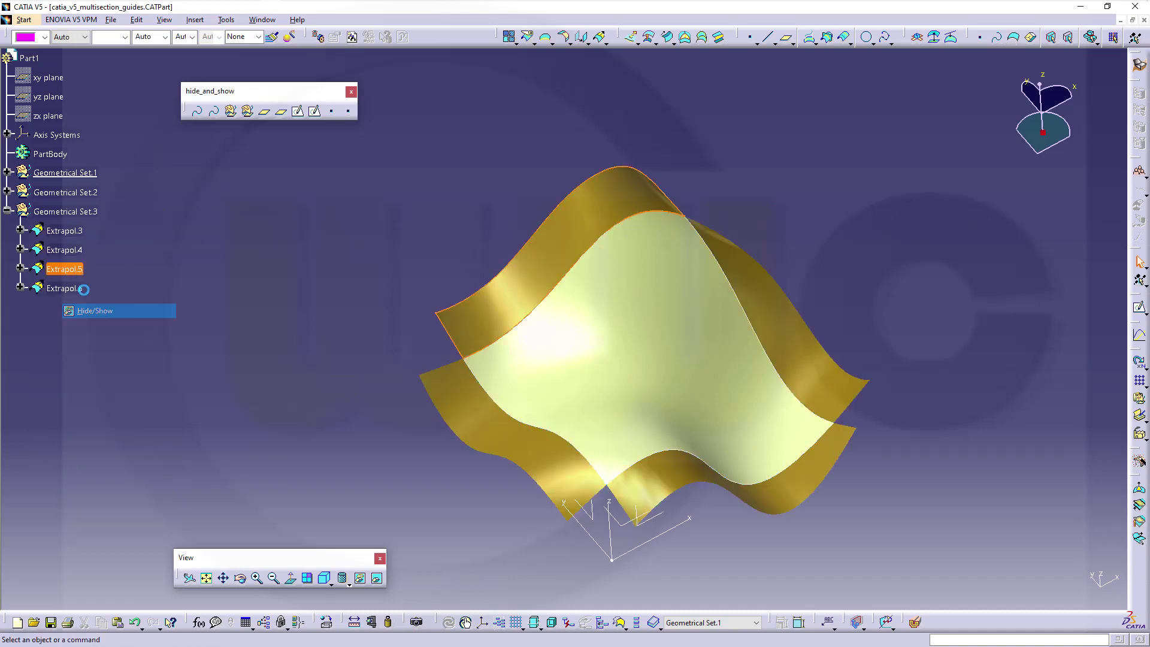
pyautogui.rightClick(77, 292)
pyautogui.click(96, 329)
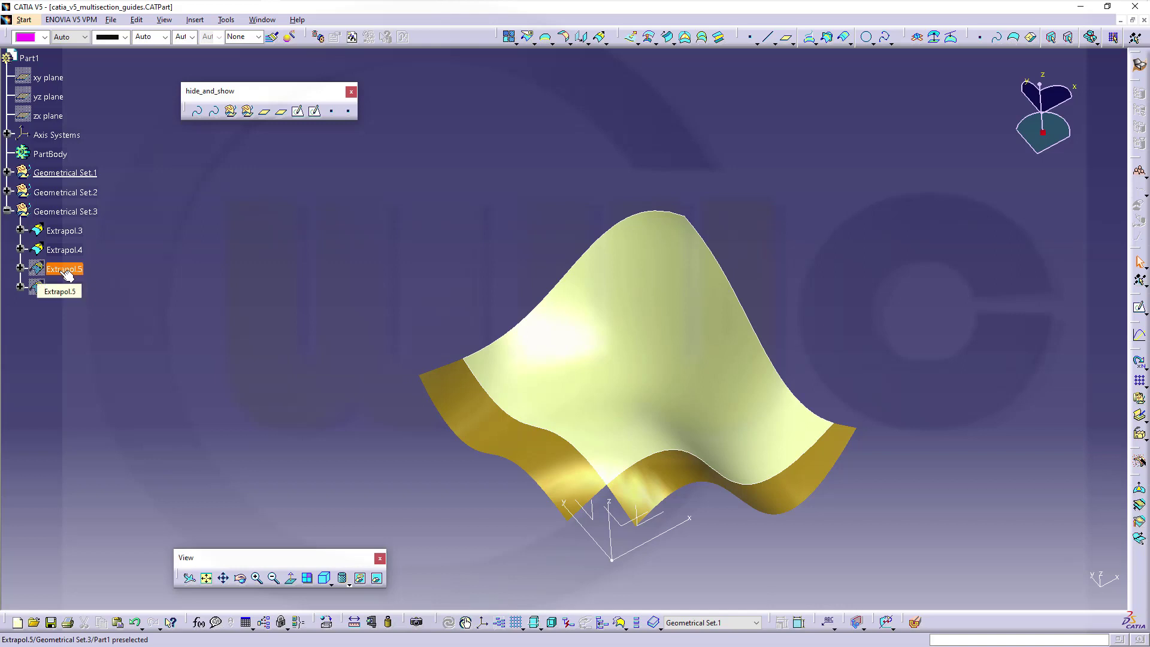
# - Toggle Extrapol.5 back and hide Extrapol.4, leaving two strips beside the loft
pyautogui.rightClick(66, 272)
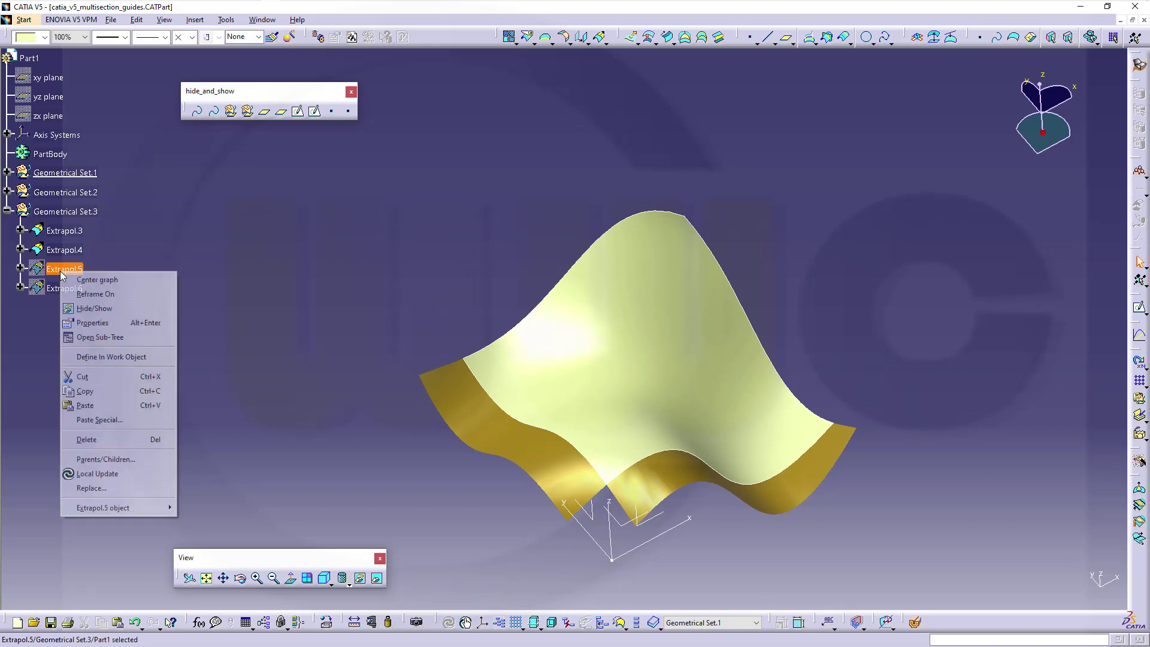
pyautogui.click(105, 308)
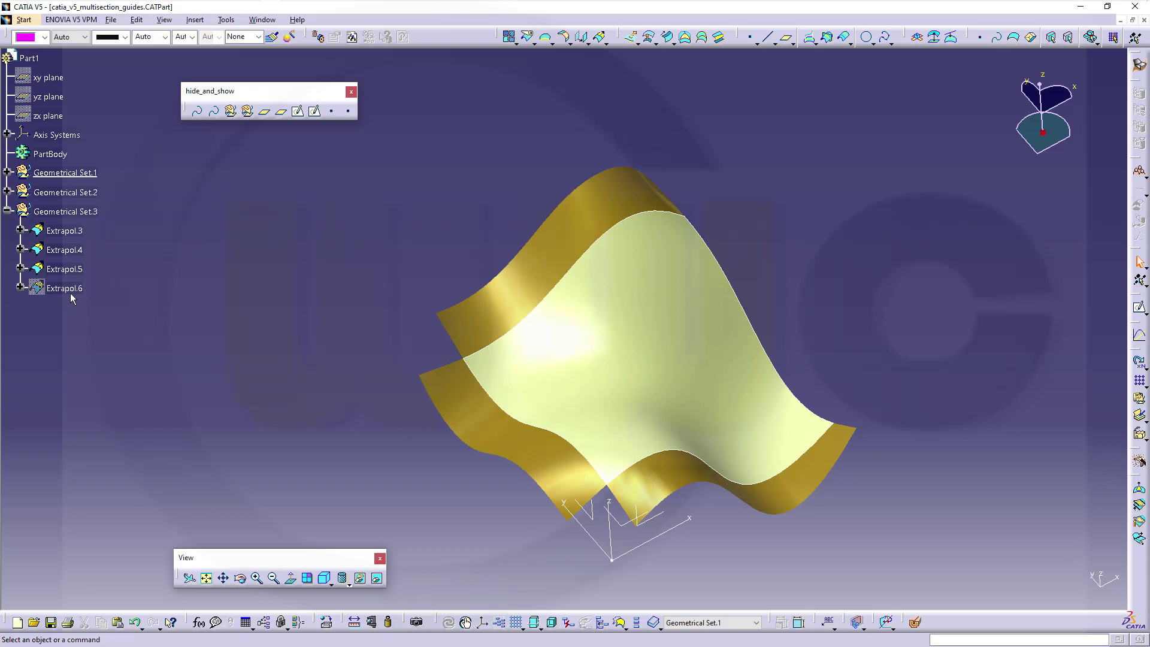
pyautogui.rightClick(77, 250)
pyautogui.click(106, 285)
pyautogui.moveTo(336, 239); pyautogui.dragTo(415, 245, button='middle')
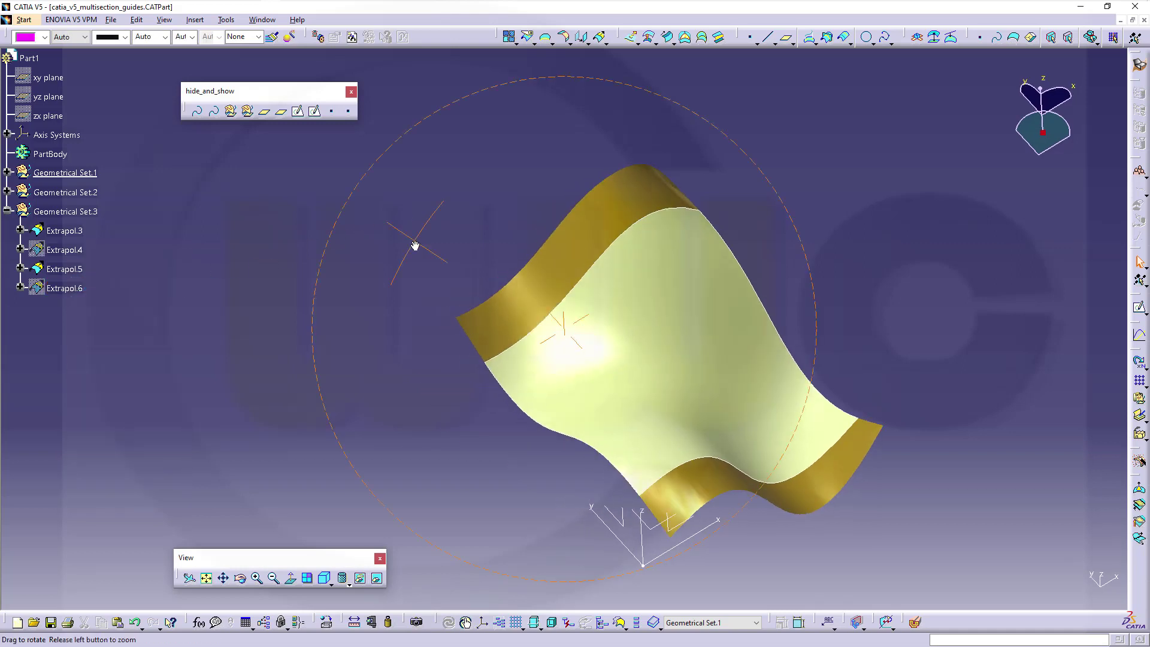
pyautogui.moveTo(611, 406); pyautogui.dragTo(621, 314, button='middle')
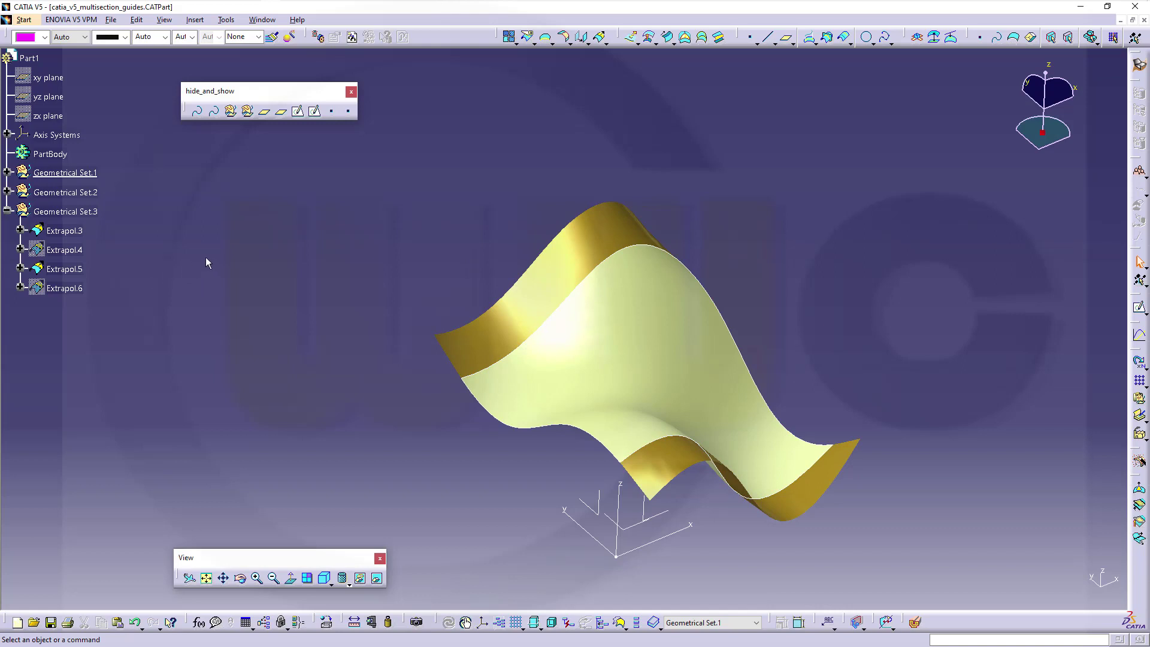
# - Delete the existing guided lofted surface
pyautogui.rightClick(580, 365)
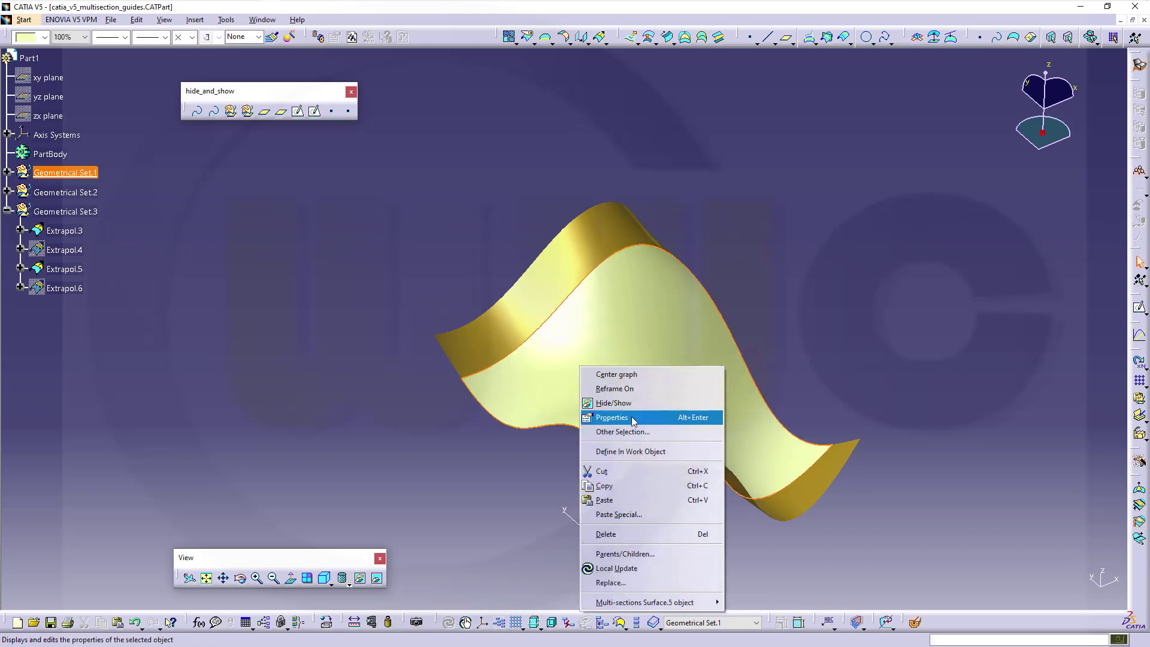
pyautogui.click(610, 533)
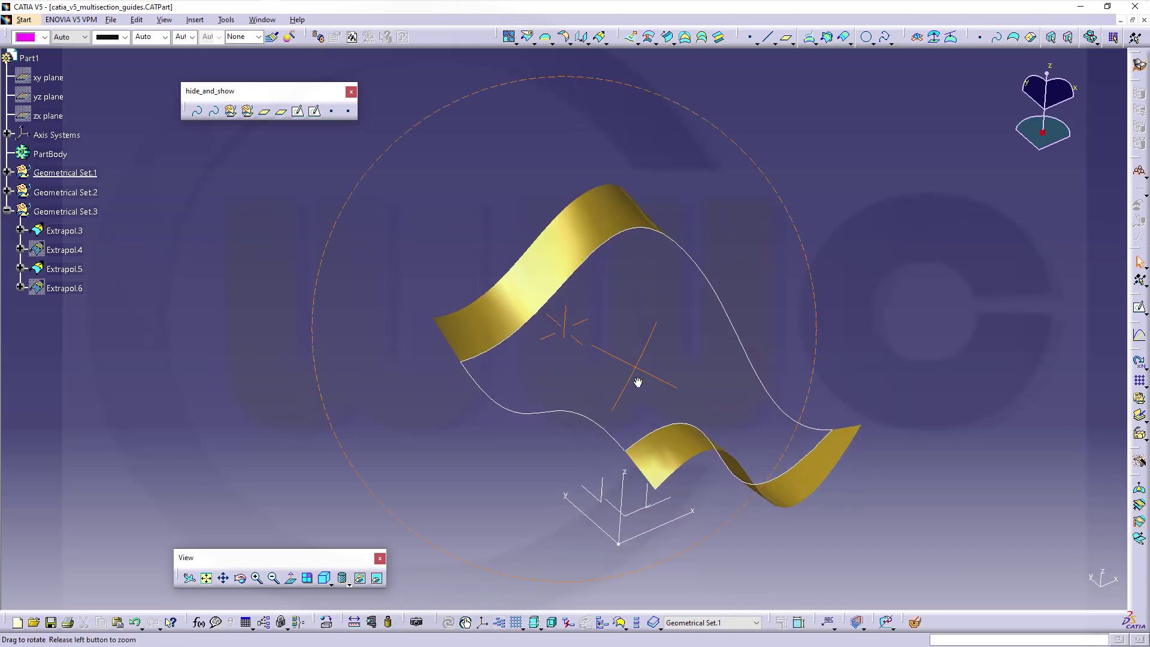
pyautogui.moveTo(753, 352); pyautogui.dragTo(615, 352, button='middle')
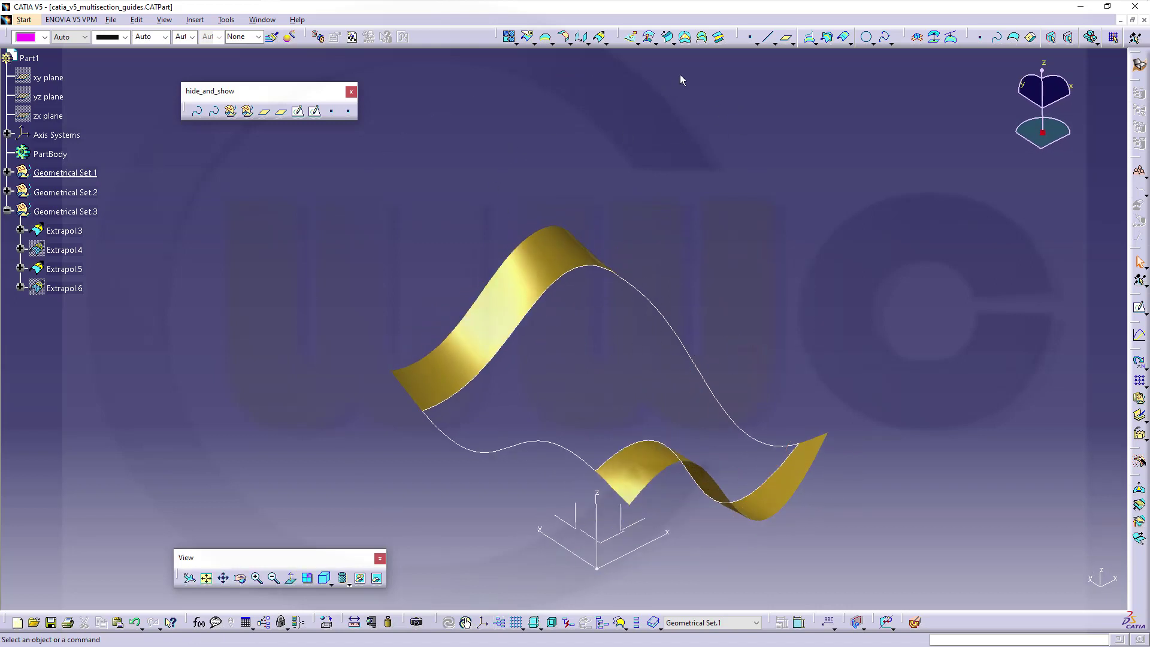
# - Loft Sketch.3 to Sketch.4 with Extrapol.5 and Extrapol.3 as tangent supports
pyautogui.click(702, 38)
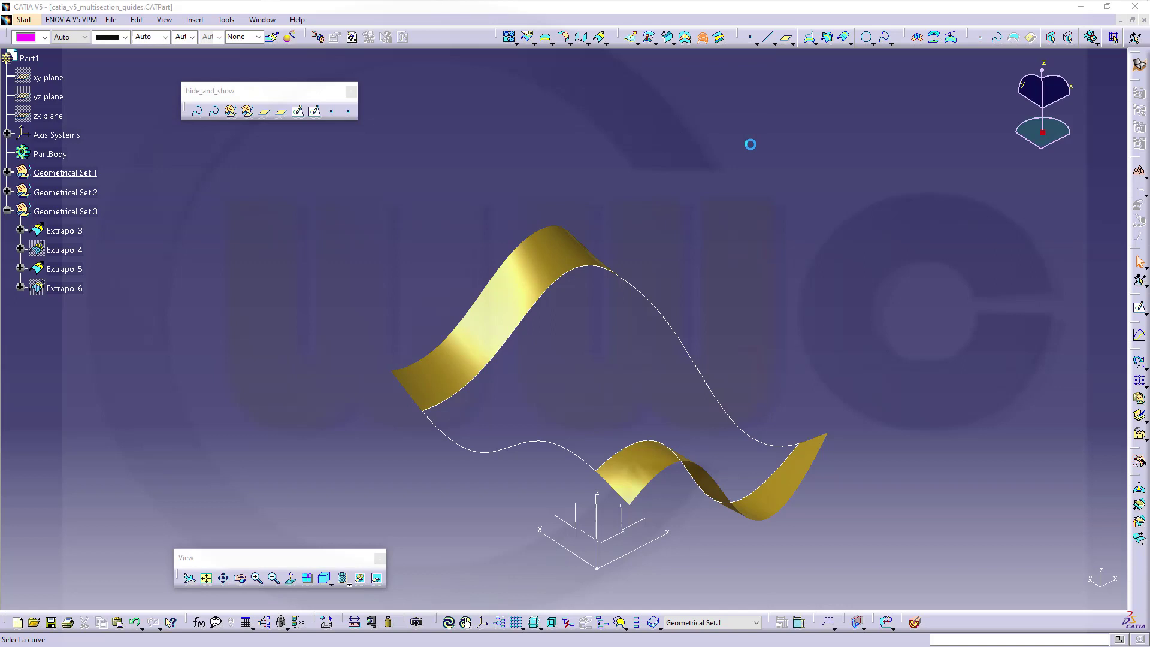
pyautogui.click(446, 406)
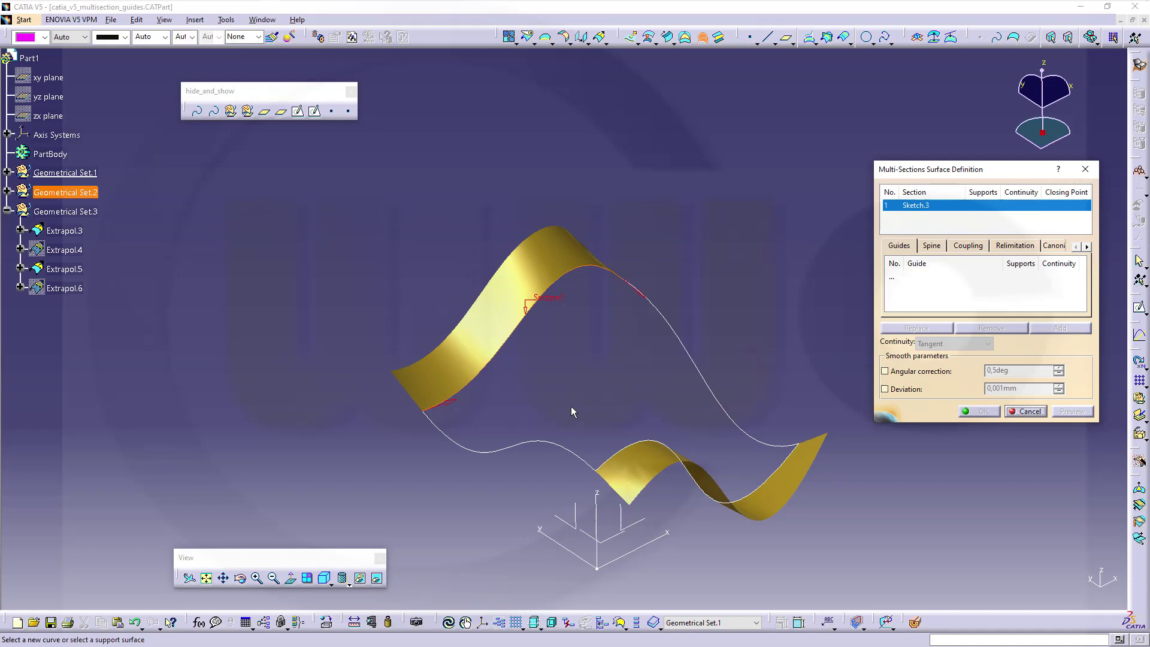
pyautogui.click(541, 267)
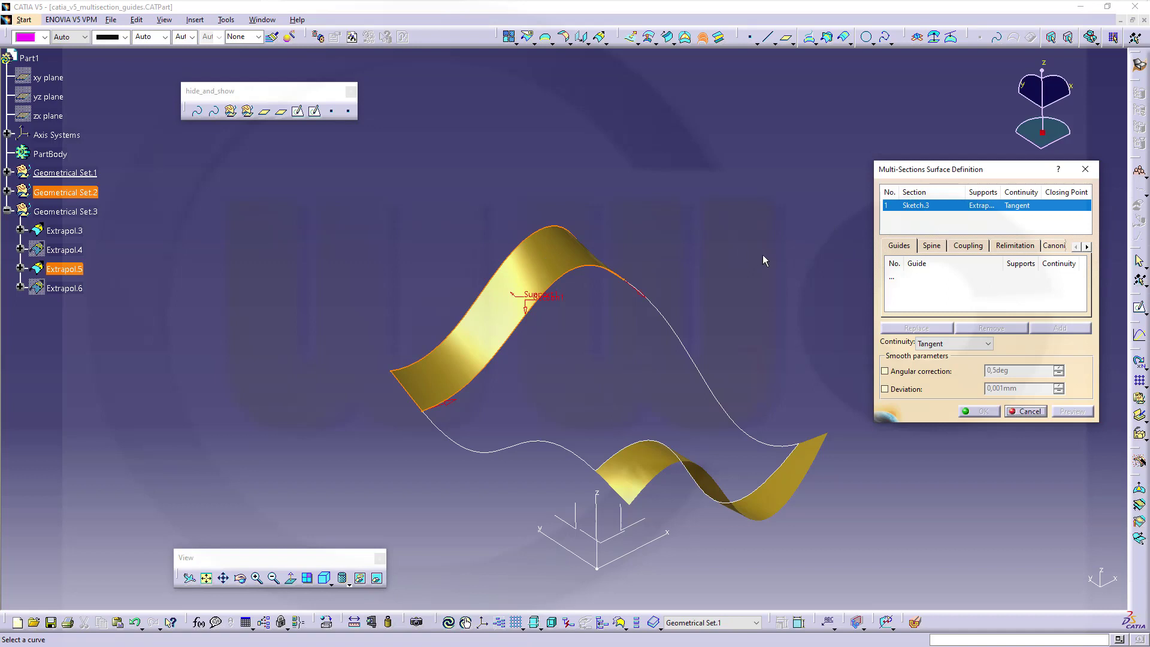
pyautogui.click(644, 441)
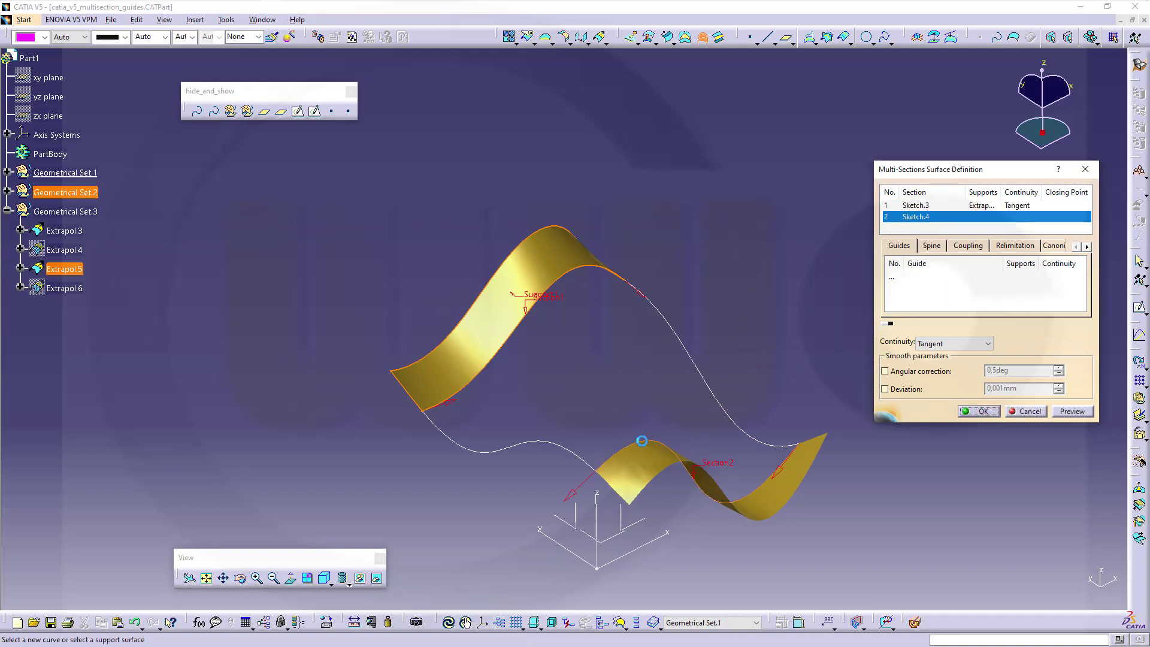
pyautogui.click(644, 476)
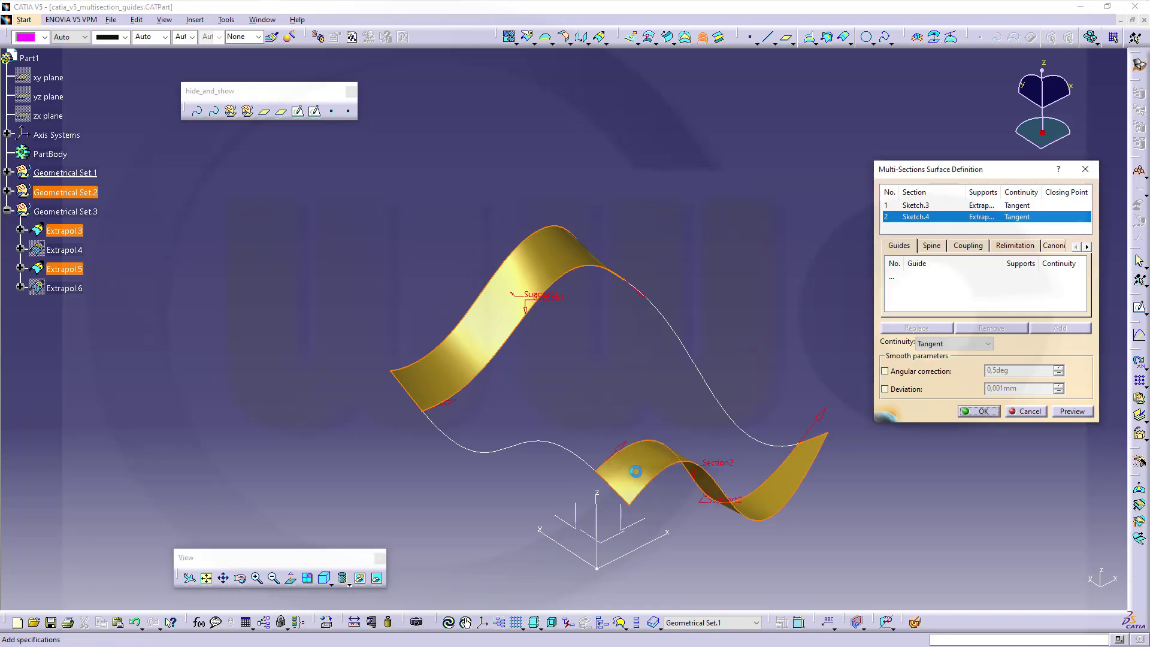
pyautogui.click(980, 412)
pyautogui.moveTo(462, 290); pyautogui.dragTo(458, 314, button='middle')
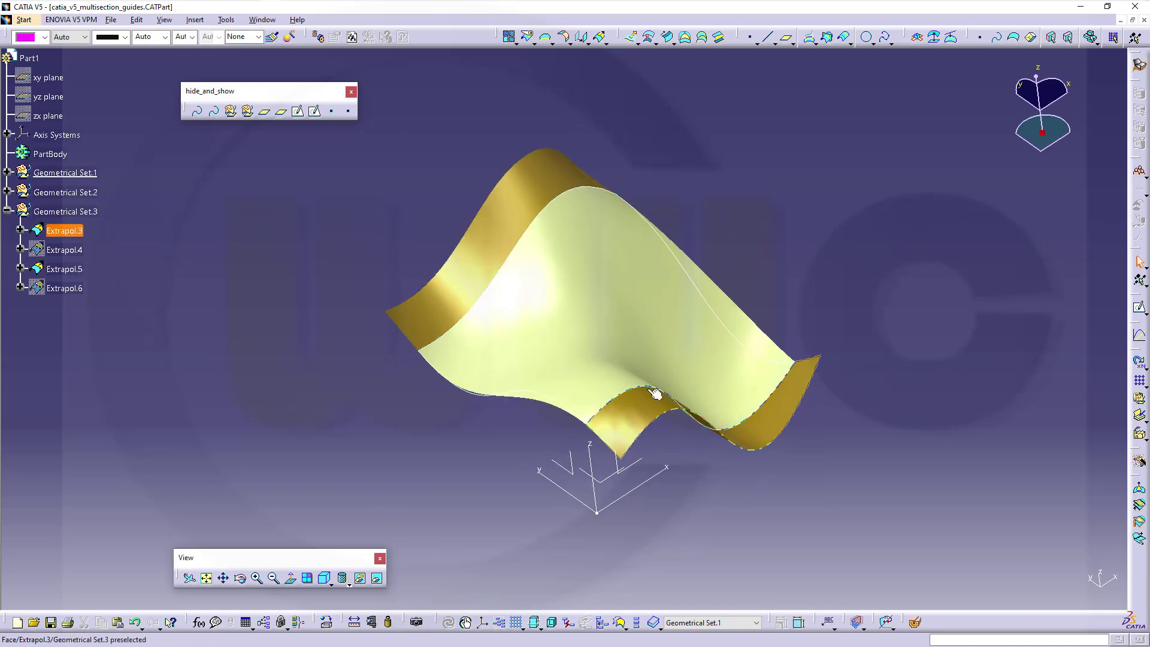
# - Delete the tangent lofted surface, confirming the deletion
pyautogui.moveTo(515, 312); pyautogui.dragTo(527, 277, button='middle')
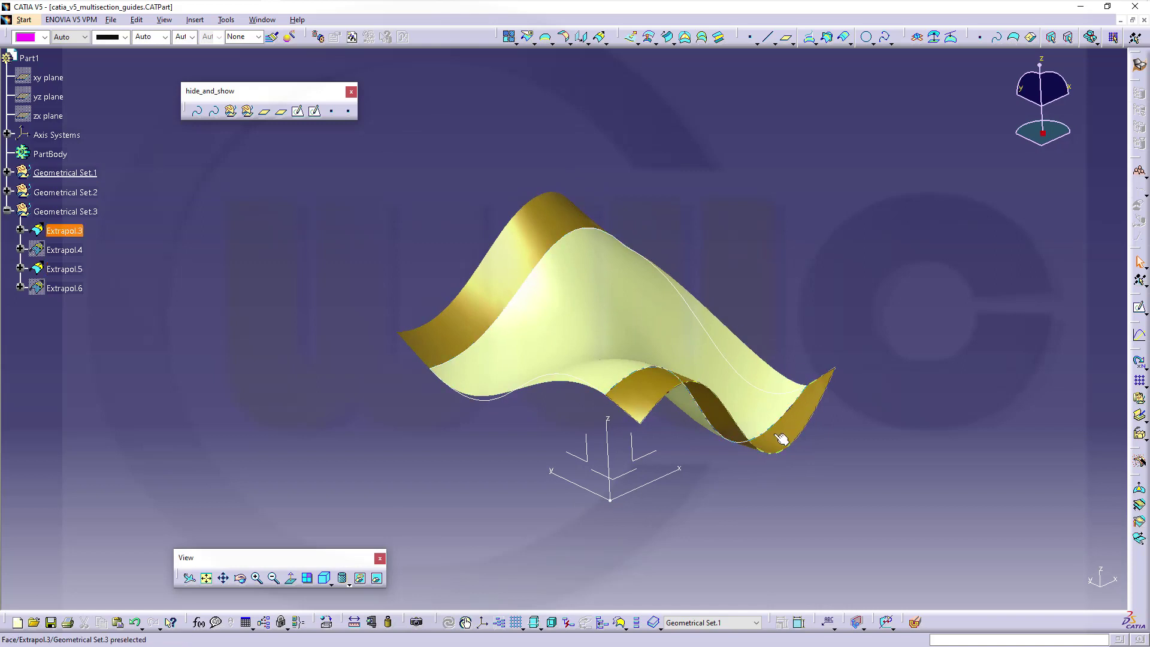
pyautogui.rightClick(596, 319)
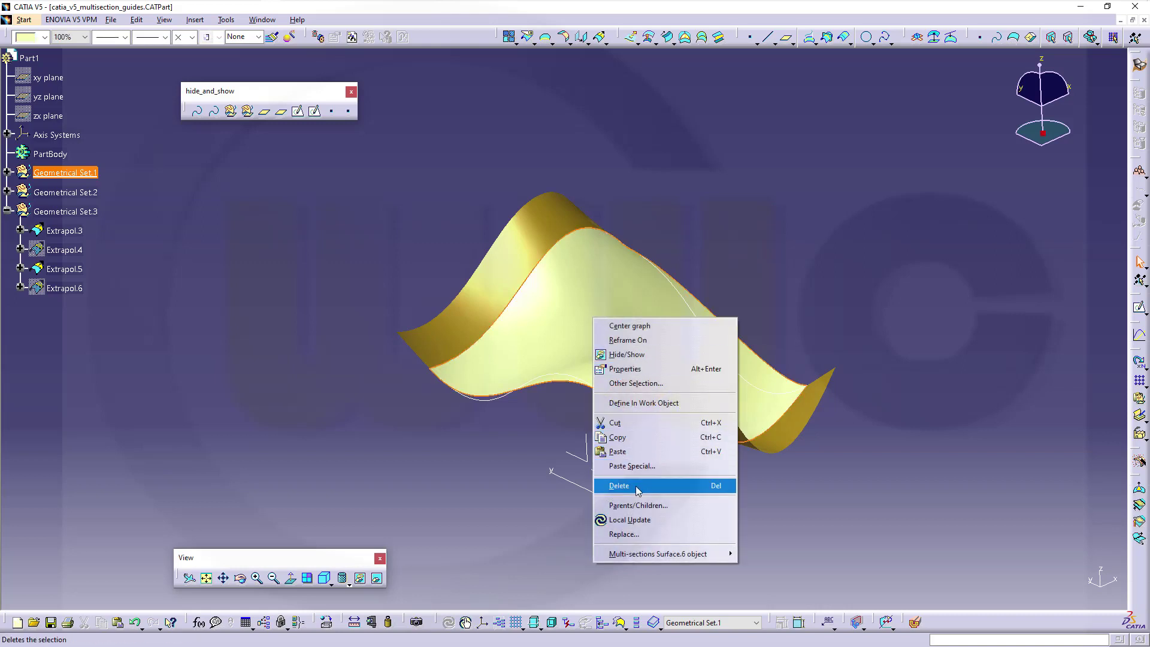
pyautogui.click(636, 488)
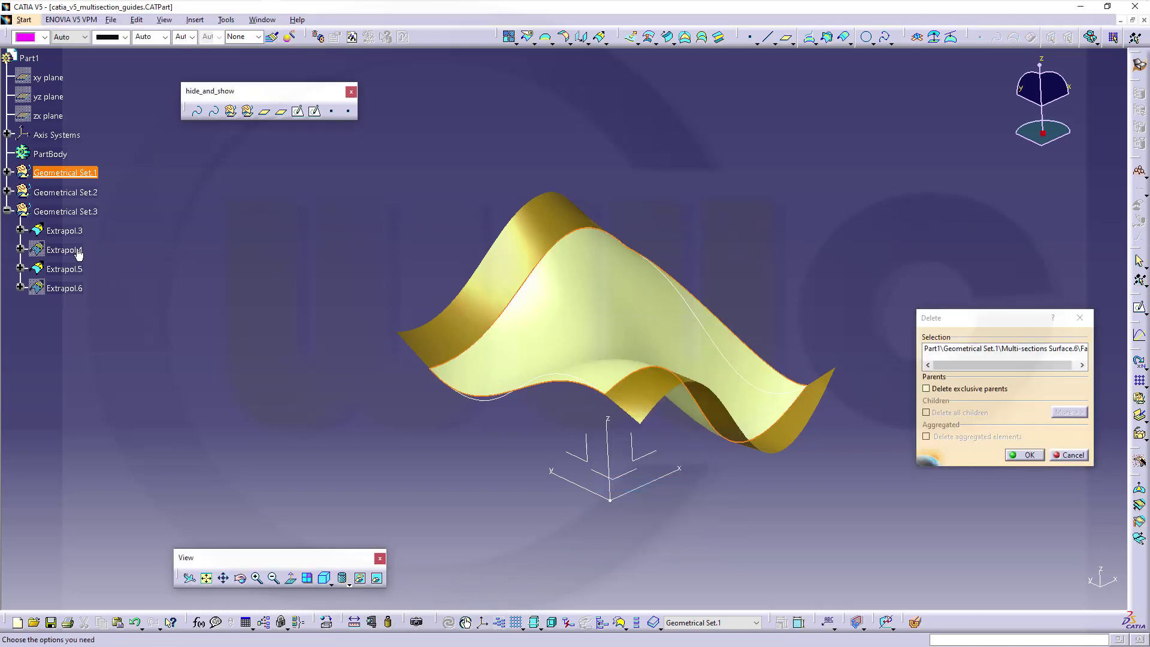
pyautogui.click(1026, 455)
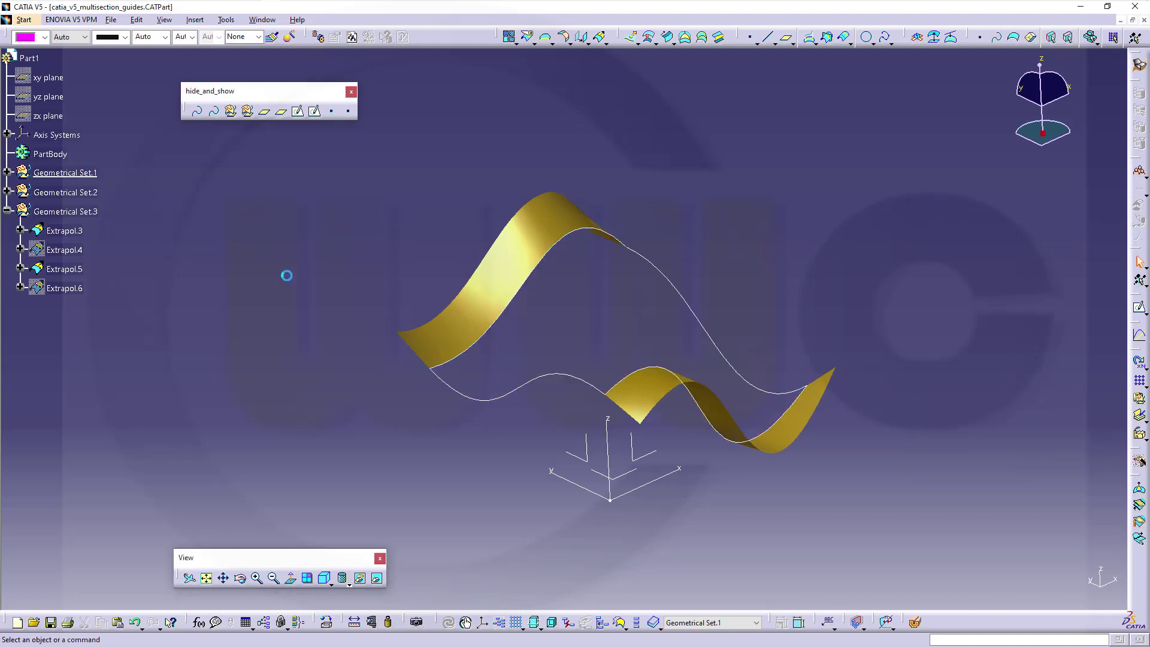
# - Show Extrapol.4 and Extrapol.6 again so all four strips are visible
pyautogui.rightClick(76, 270)
pyautogui.rightClick(73, 249)
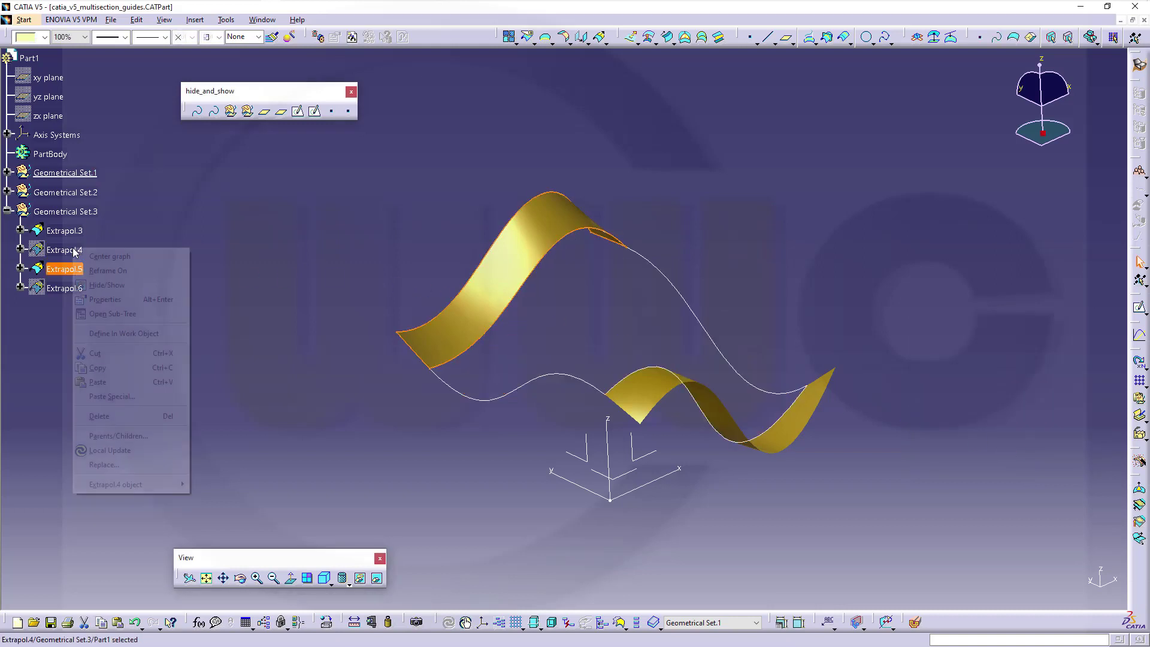
pyautogui.click(120, 285)
pyautogui.rightClick(71, 287)
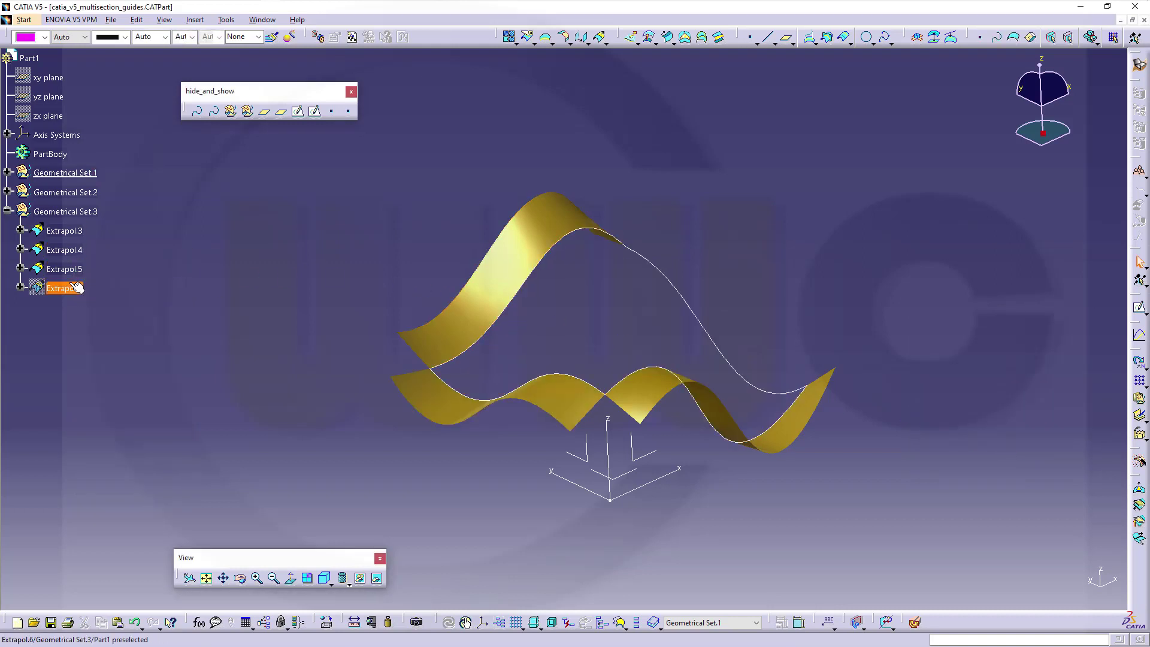
pyautogui.click(104, 319)
pyautogui.moveTo(398, 200)
pyautogui.mouseDown(button='middle')
pyautogui.moveTo(455, 279)
pyautogui.moveTo(711, 355)
pyautogui.moveTo(683, 472)
pyautogui.moveTo(547, 354)
pyautogui.moveTo(546, 321)
pyautogui.moveTo(539, 349)
pyautogui.mouseUp(button='middle')
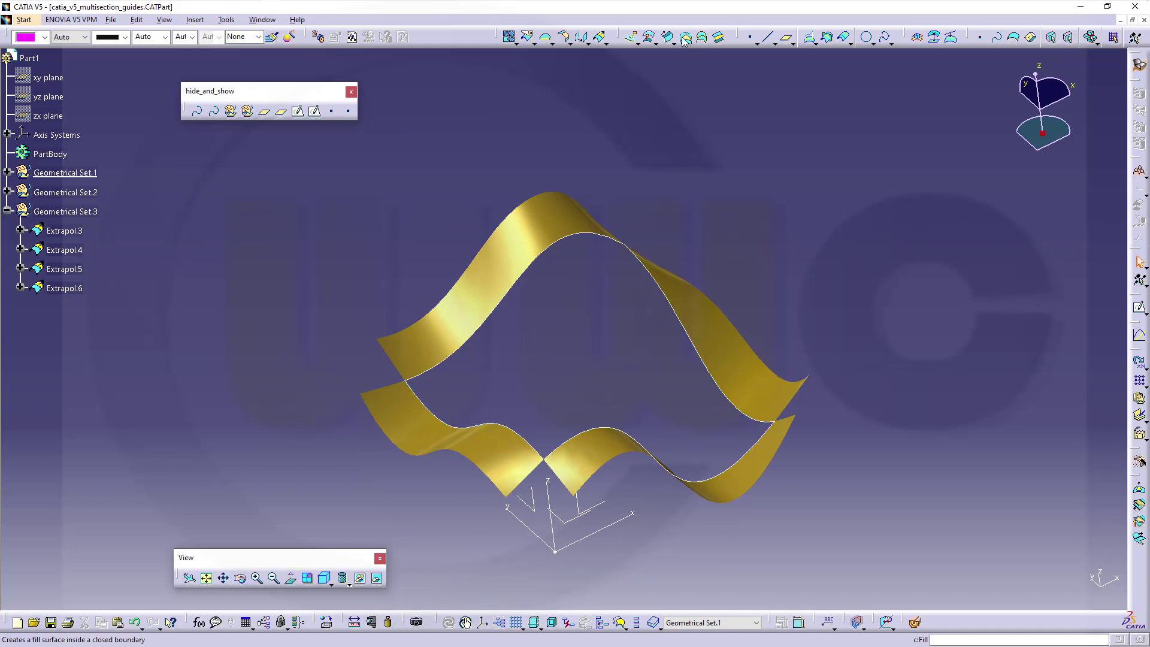
# - Pick Sketch.3 and Sketch.4 as sections, dismissing a curve-not-on-surface message
pyautogui.click(701, 37)
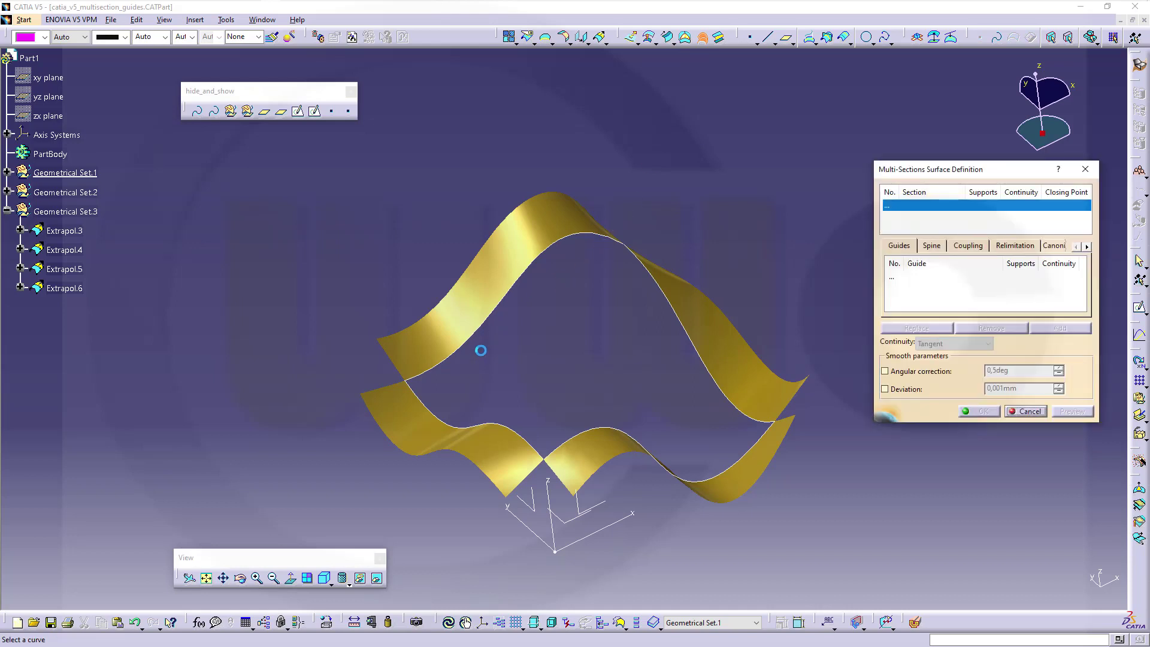
pyautogui.click(441, 363)
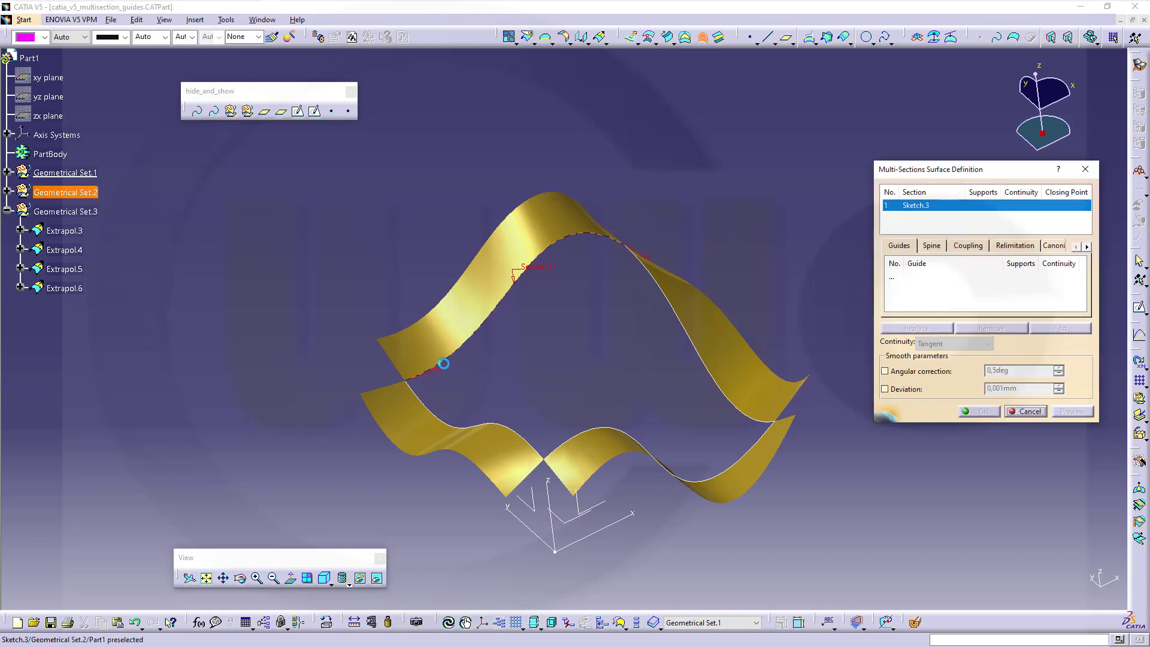
pyautogui.click(569, 447)
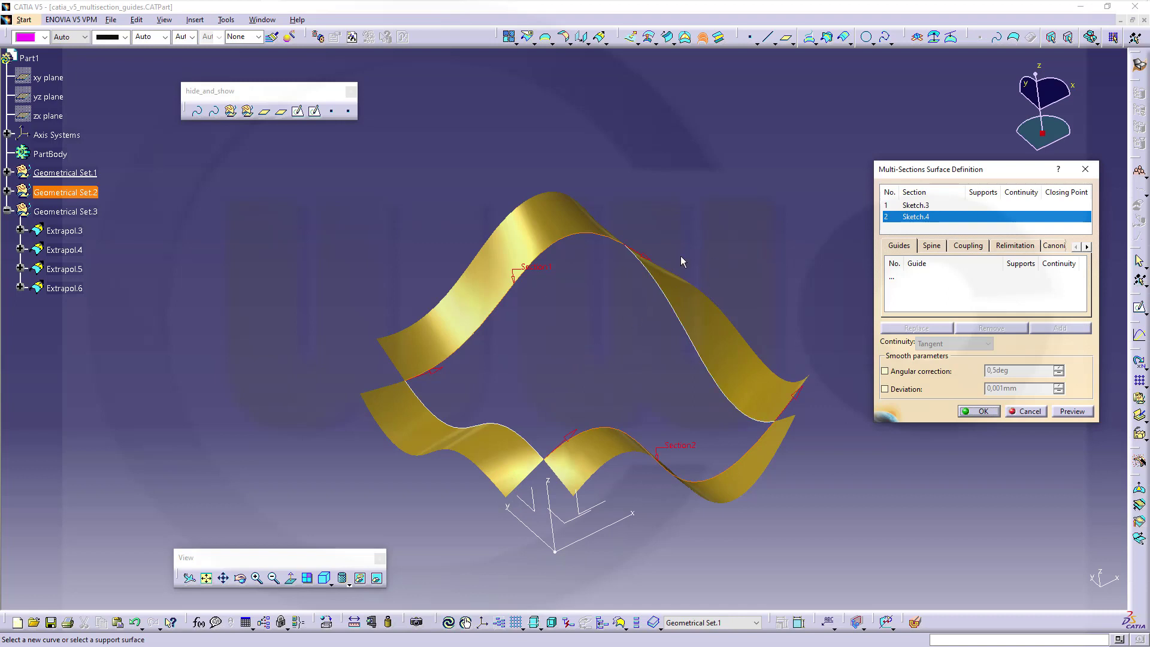
pyautogui.click(535, 245)
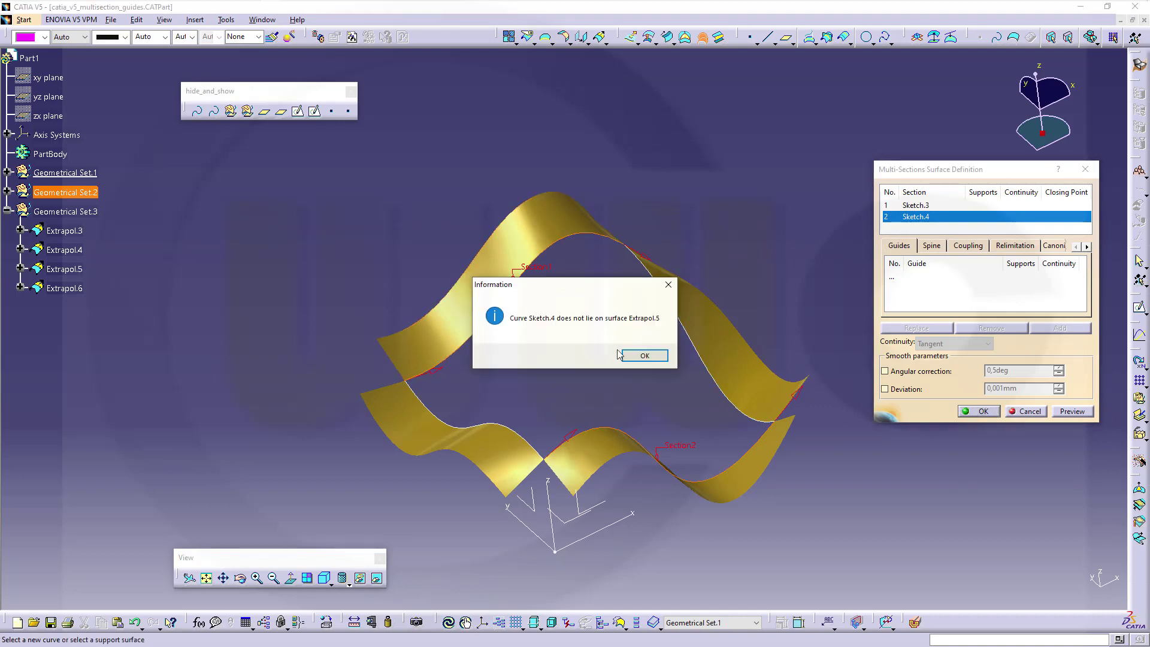
pyautogui.click(629, 355)
# - Assign Extrapol.5 to Sketch.3 and Extrapol.3 to Sketch.4 as tangent supports
pyautogui.click(907, 207)
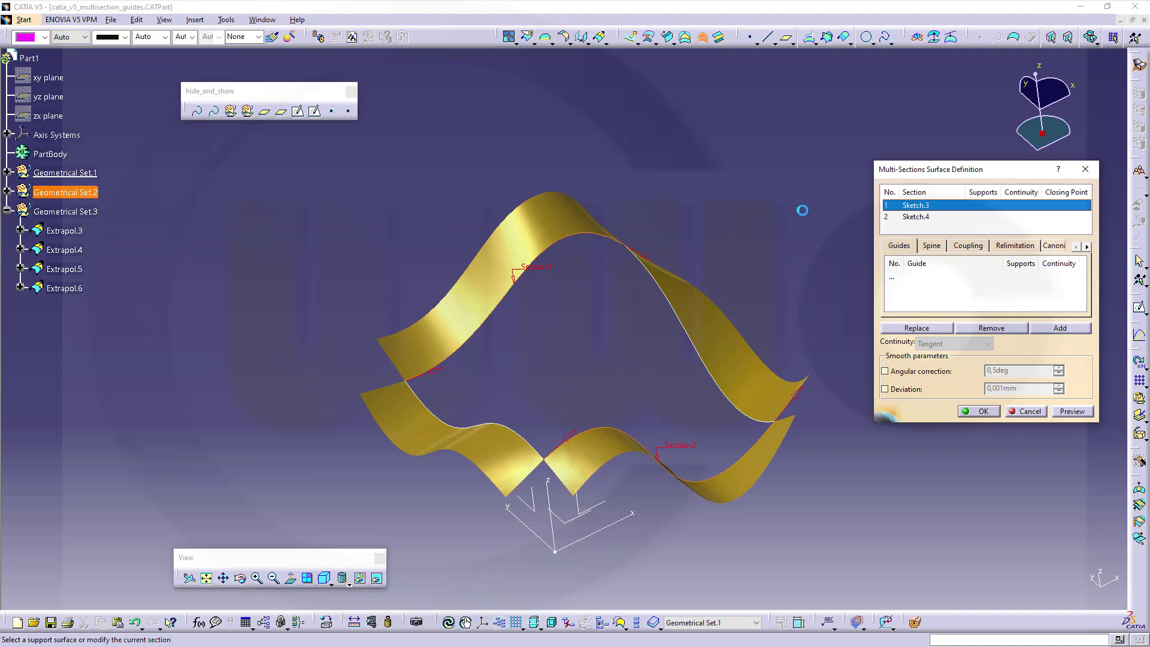
pyautogui.click(519, 234)
pyautogui.click(912, 216)
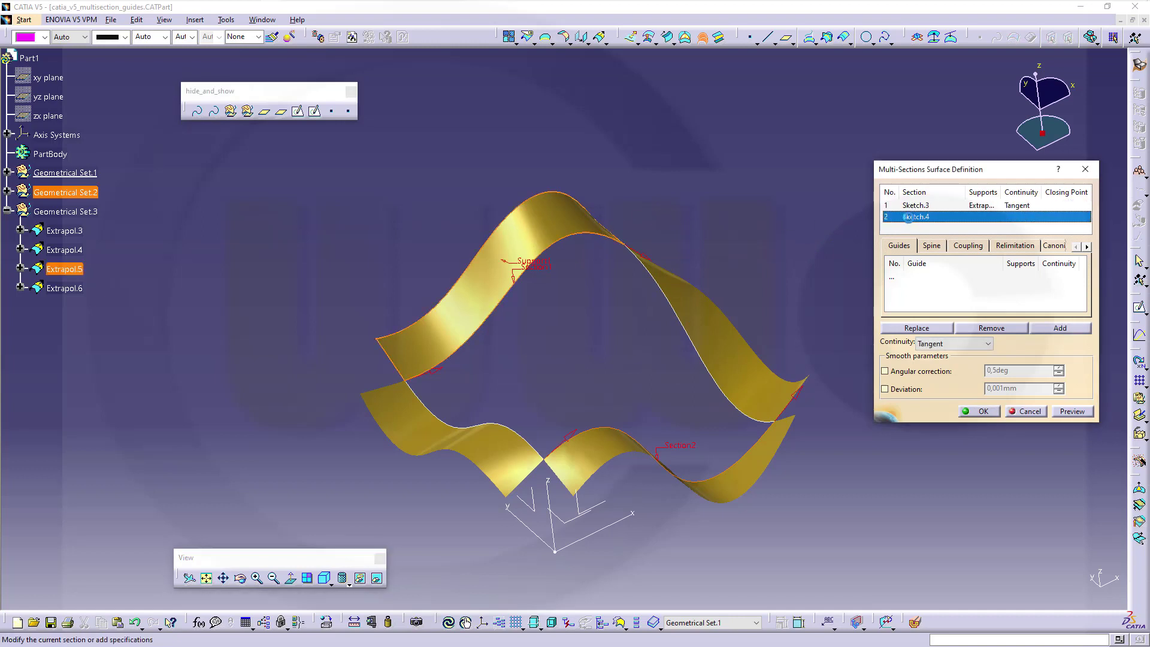
pyautogui.click(753, 479)
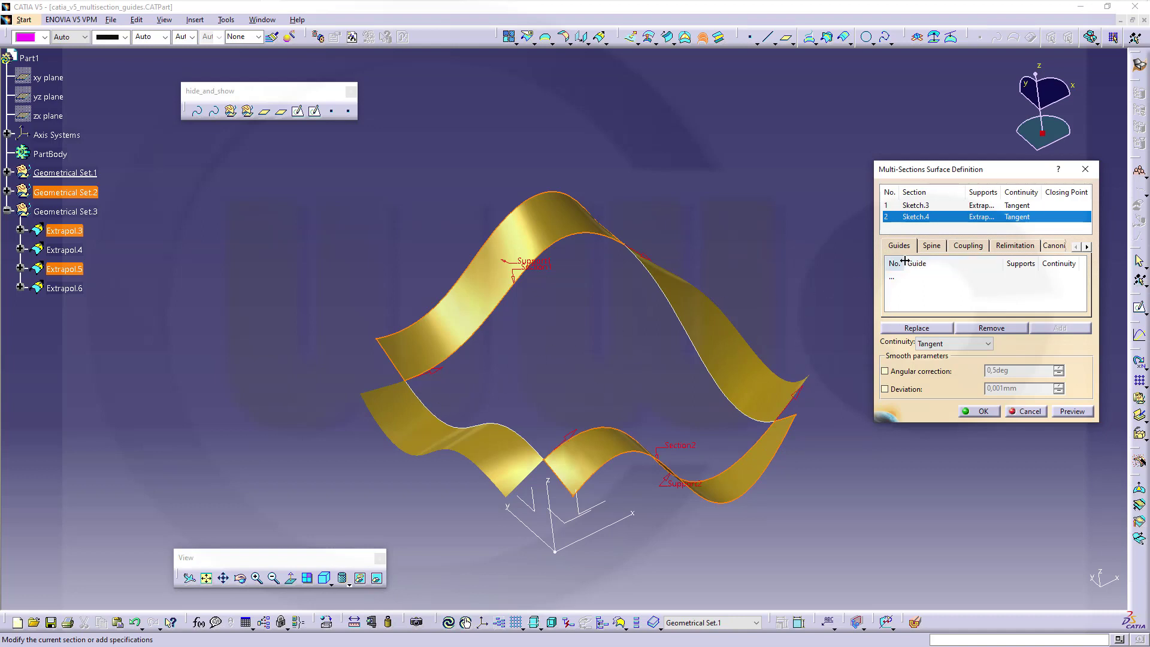
# - Add guide Sketch.1 on Extrapol.4 and guide Sketch.2 on Extrapol.6, then create the loft
pyautogui.click(893, 278)
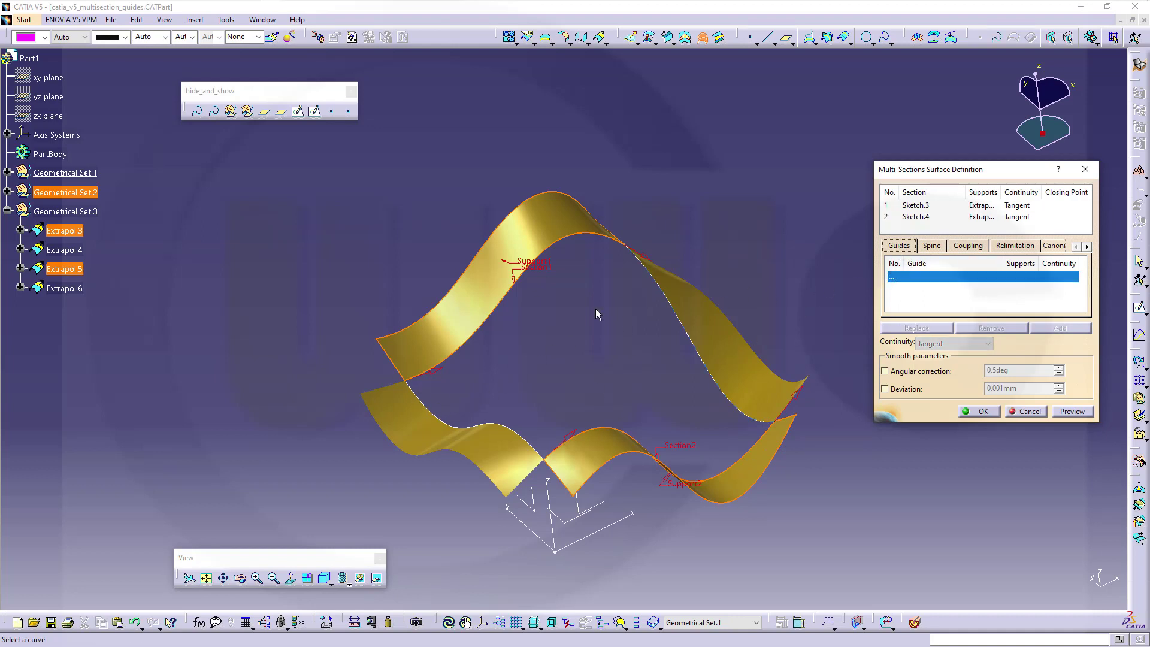
pyautogui.click(428, 407)
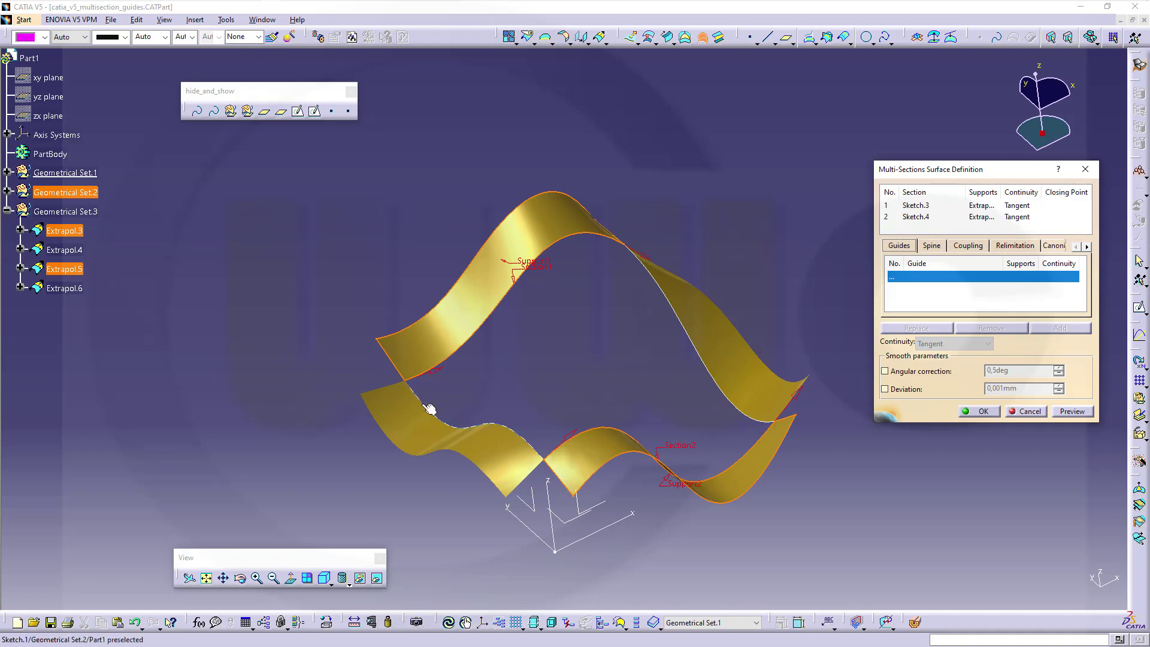
pyautogui.click(638, 258)
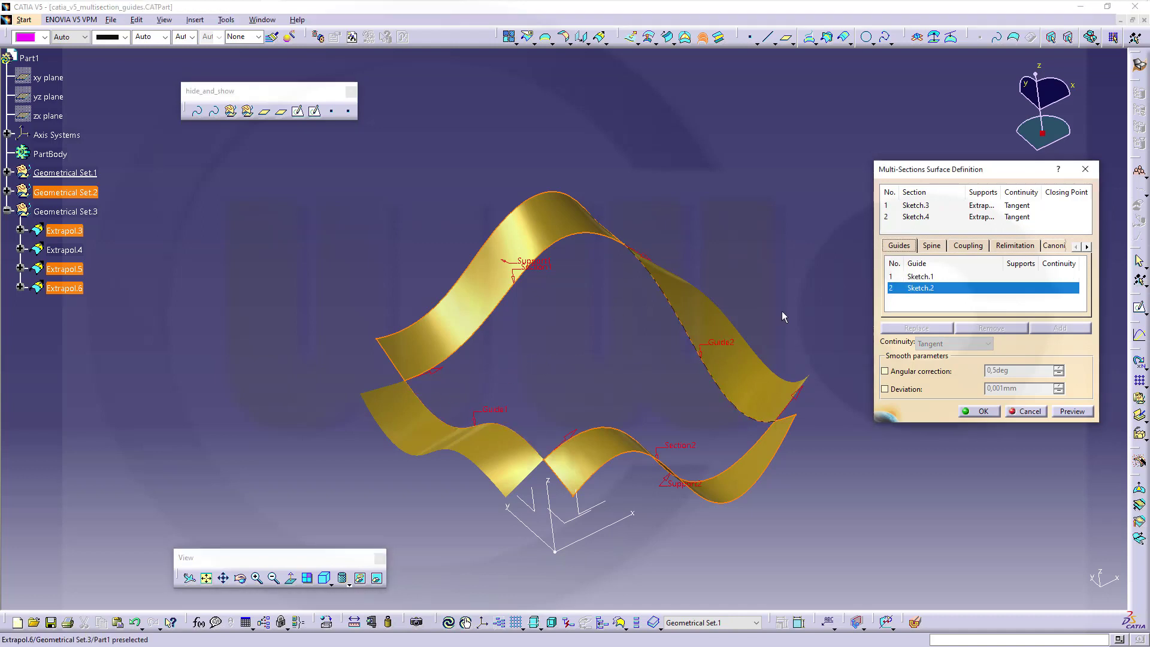
pyautogui.click(912, 275)
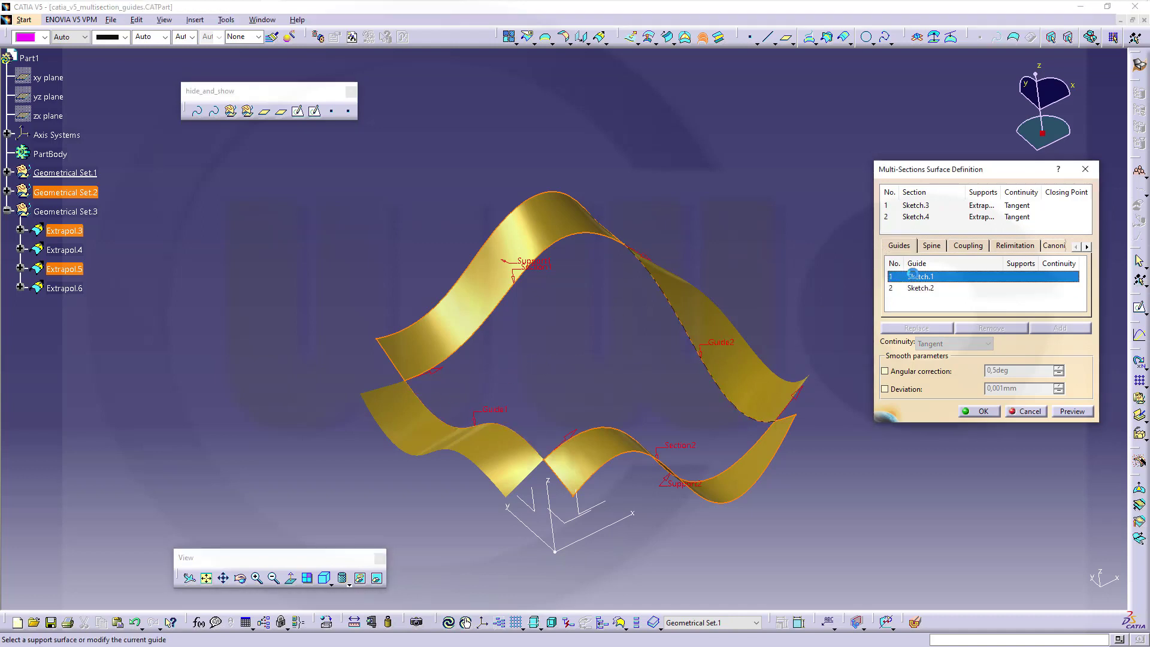
pyautogui.click(417, 418)
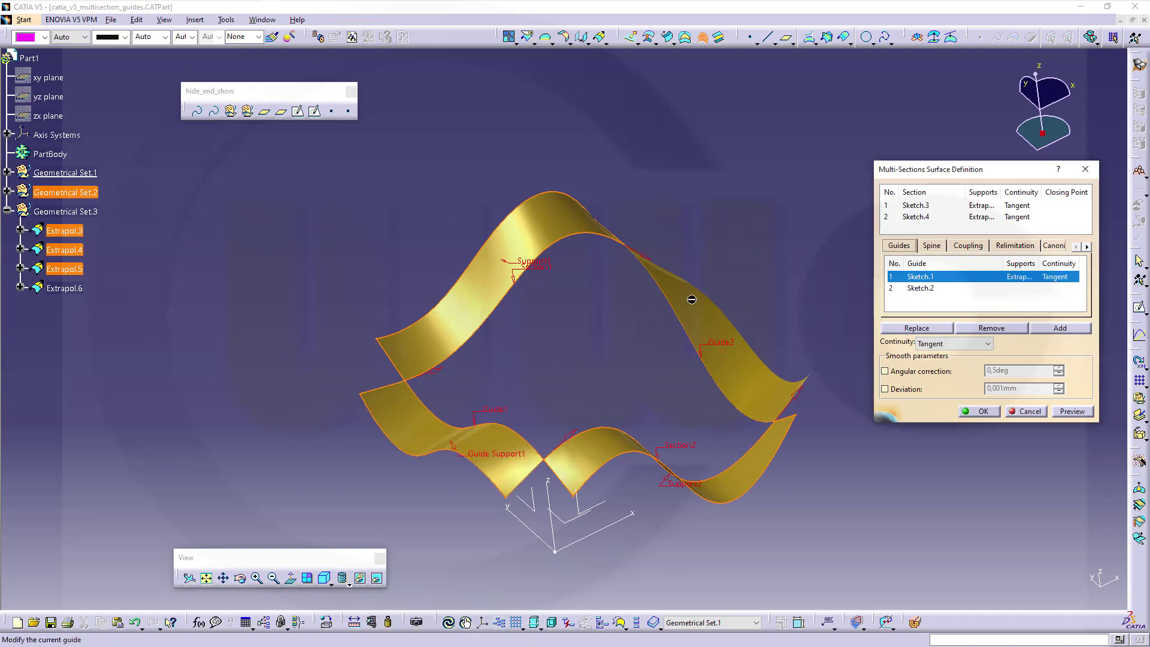
pyautogui.click(916, 290)
pyautogui.click(710, 316)
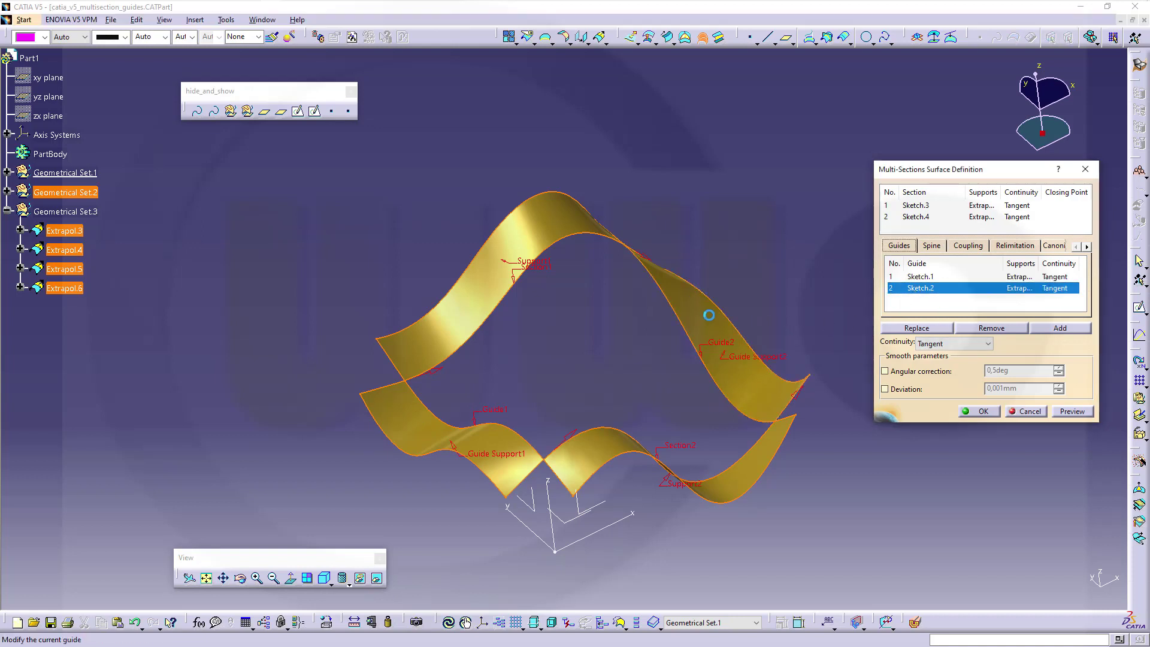
pyautogui.click(977, 411)
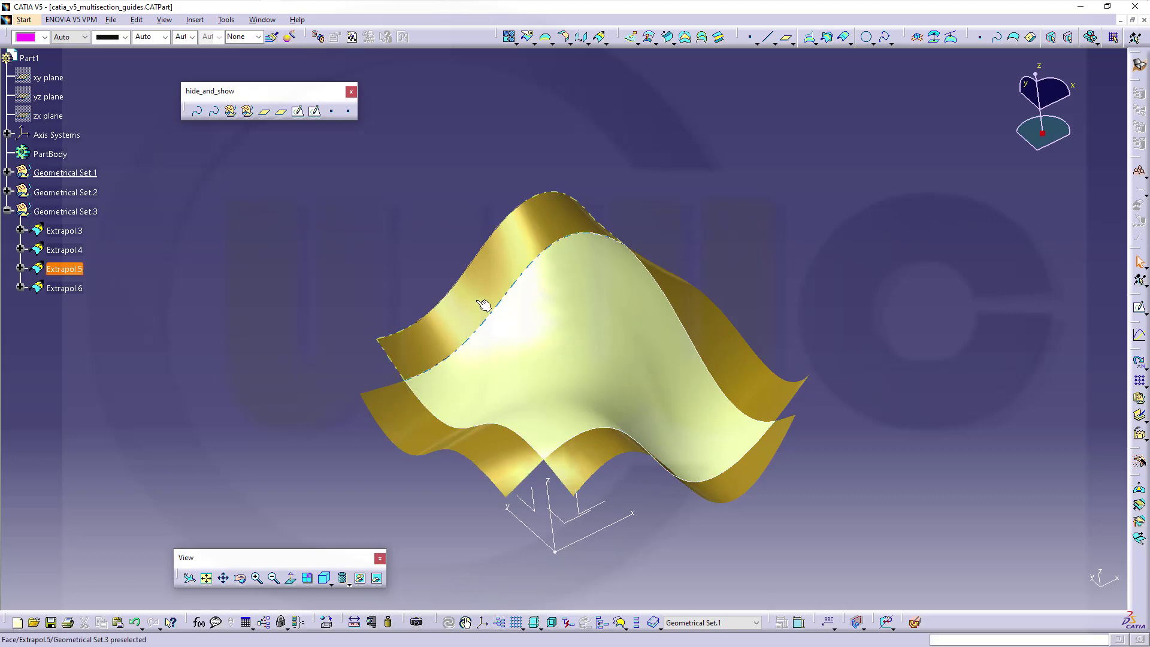
pyautogui.moveTo(523, 282)
pyautogui.mouseDown(button='middle')
pyautogui.moveTo(589, 274)
pyautogui.moveTo(493, 418)
pyautogui.moveTo(521, 390)
pyautogui.moveTo(564, 287)
pyautogui.moveTo(564, 329)
pyautogui.moveTo(609, 236)
pyautogui.moveTo(598, 239)
pyautogui.moveTo(629, 403)
pyautogui.moveTo(642, 382)
pyautogui.moveTo(523, 341)
pyautogui.mouseUp(button='middle')
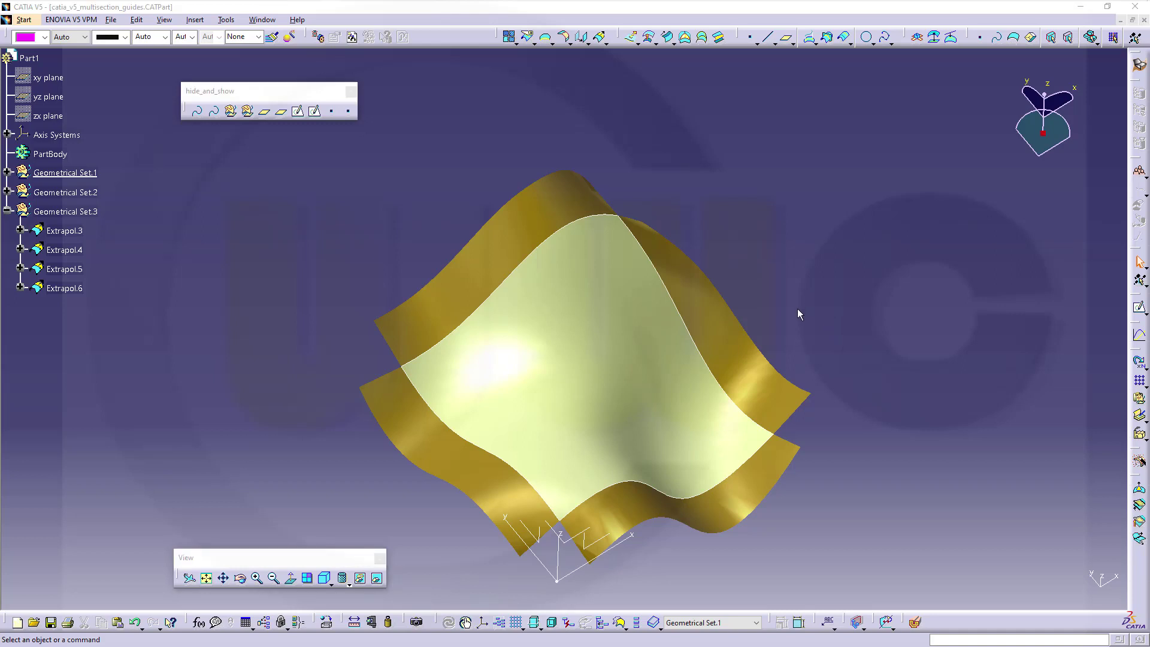
pyautogui.moveTo(789, 323); pyautogui.dragTo(455, 245, button='middle')
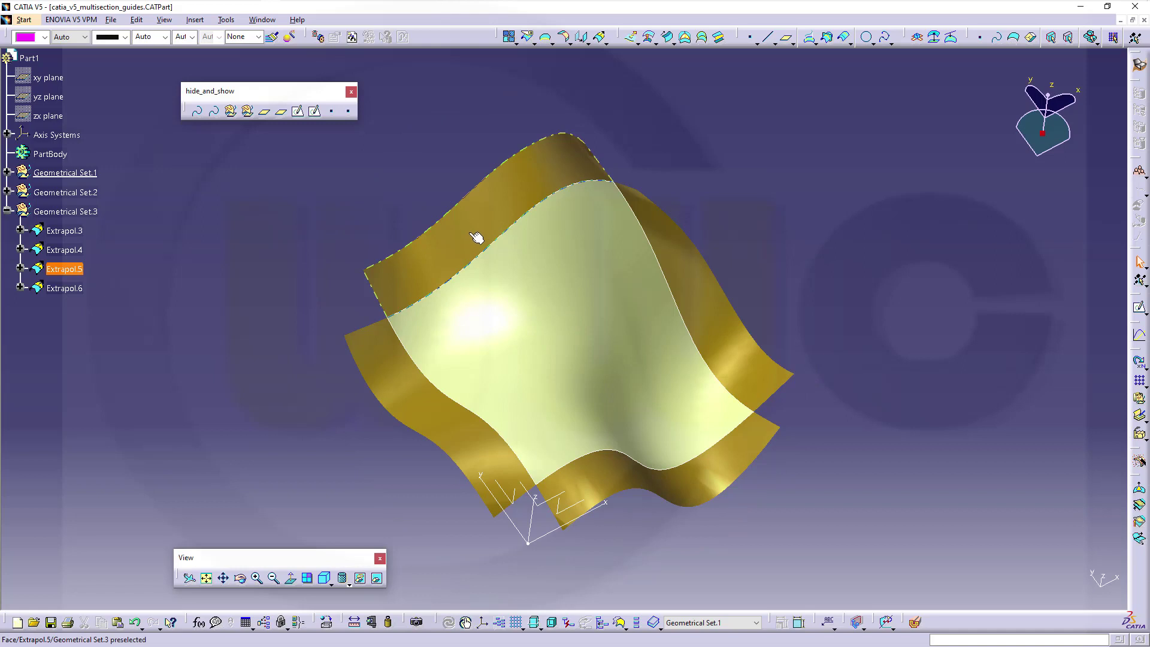
pyautogui.moveTo(310, 241); pyautogui.dragTo(623, 385, button='middle')
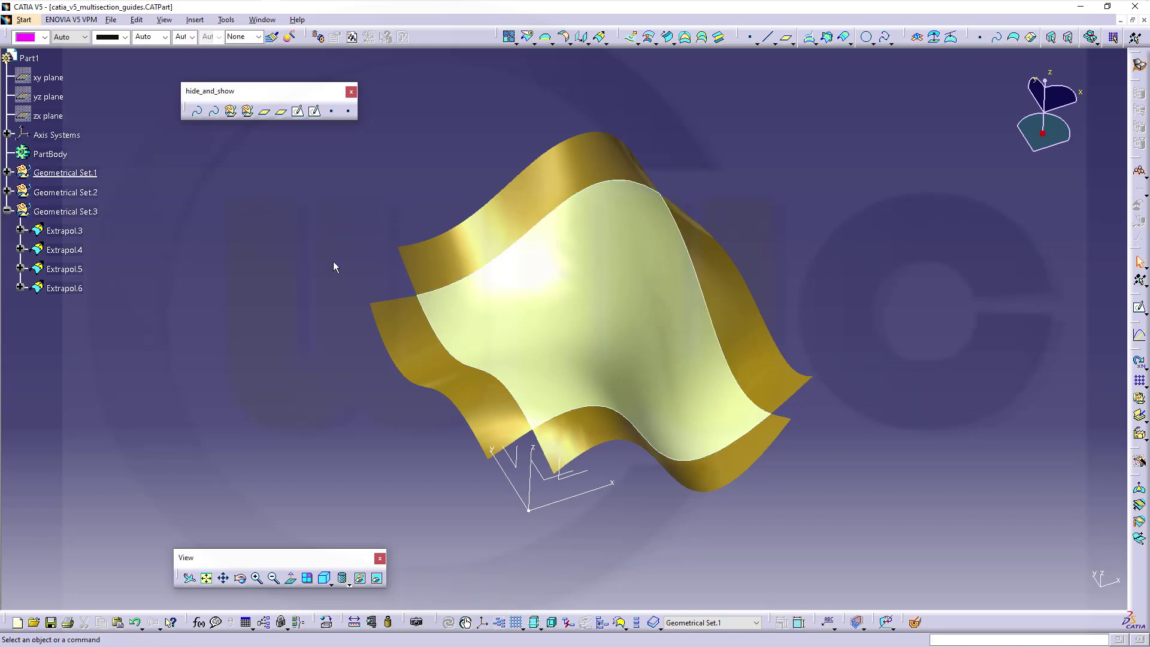
# - Switch sections Sketch.3 and Sketch.4 from Tangent to Curvature continuity and rebuild
pyautogui.doubleClick(524, 307)
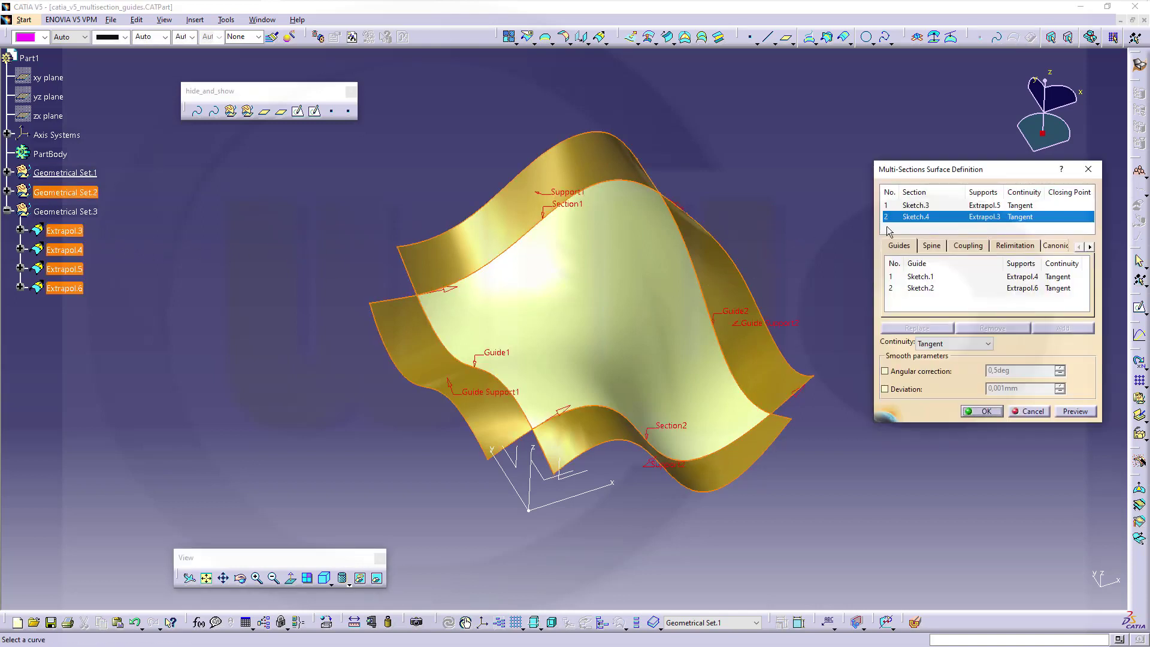
pyautogui.click(921, 207)
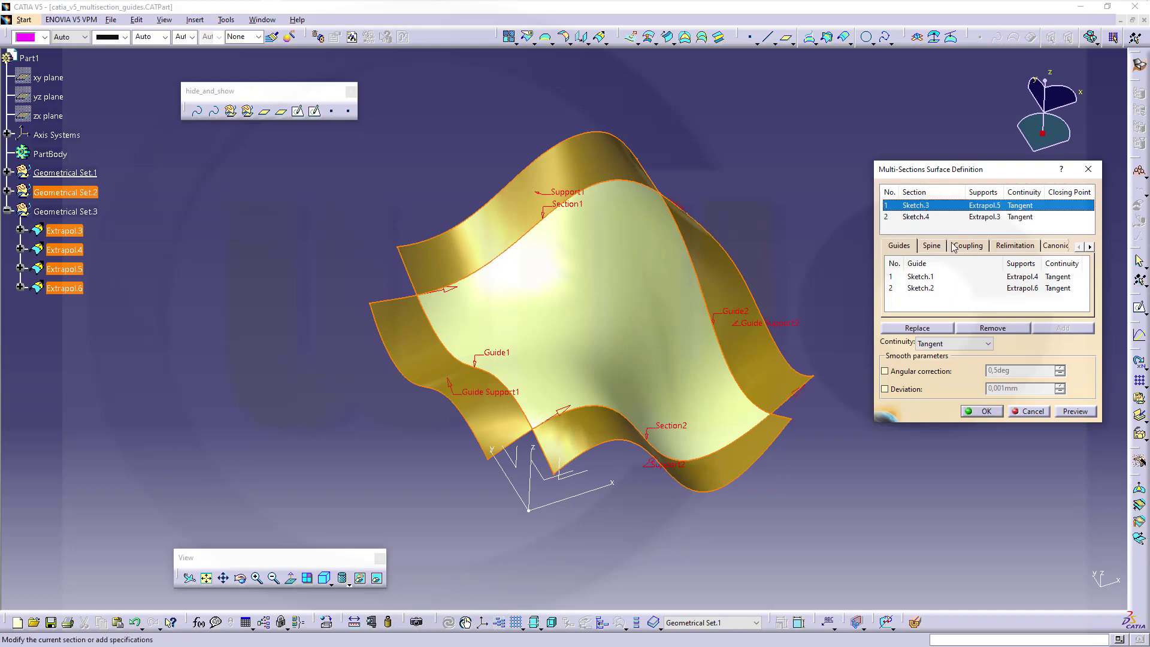
pyautogui.rightClick(1029, 208)
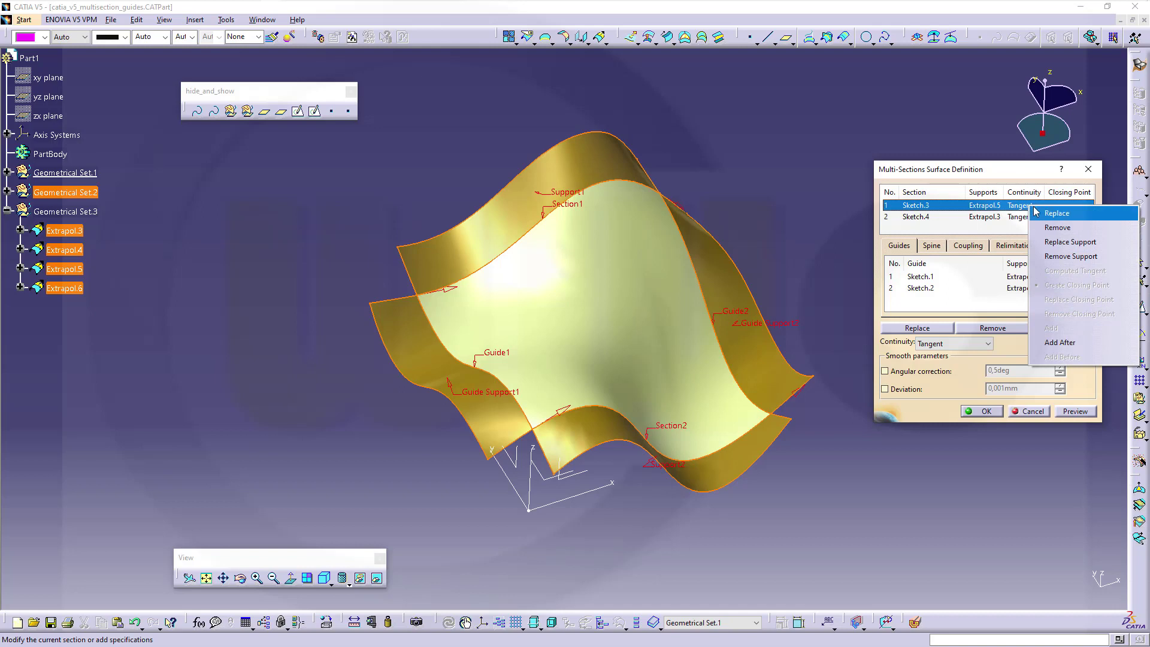
pyautogui.click(1006, 205)
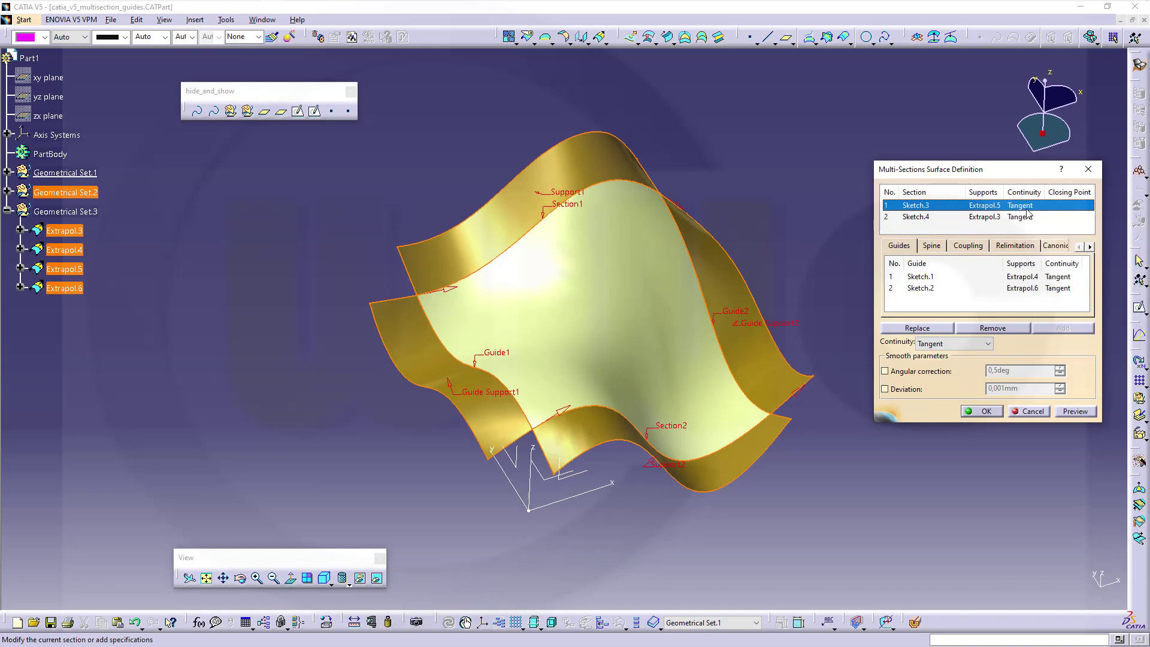
pyautogui.click(988, 346)
pyautogui.click(951, 363)
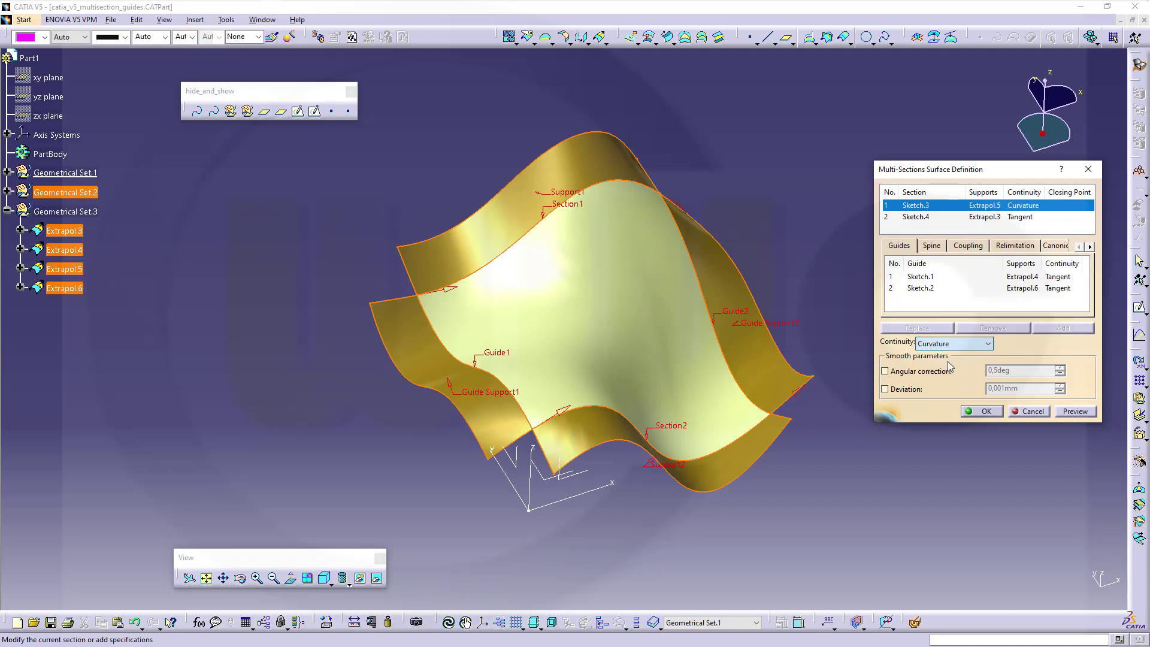
pyautogui.click(1018, 218)
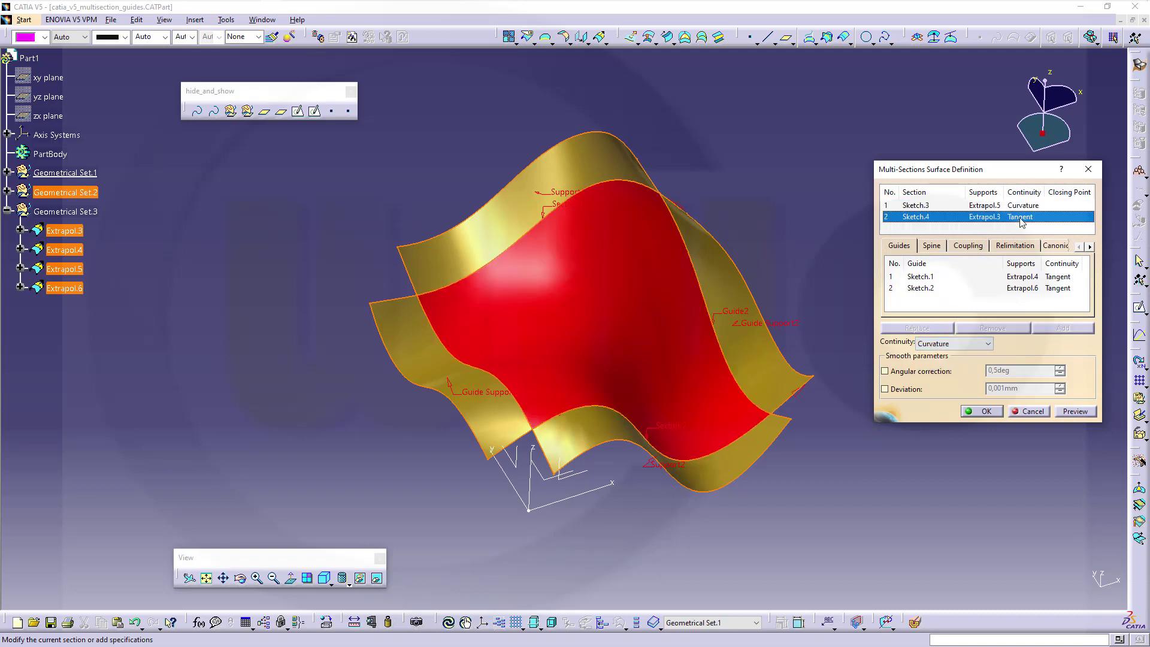
pyautogui.click(988, 343)
pyautogui.click(961, 364)
pyautogui.click(986, 411)
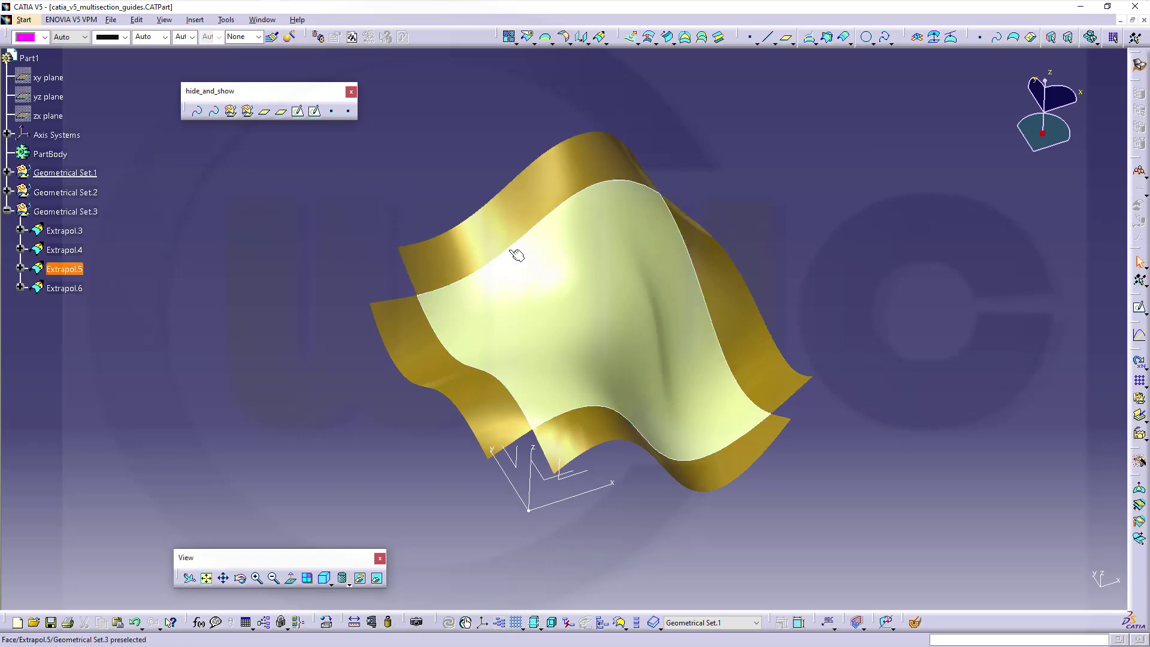
pyautogui.moveTo(516, 251); pyautogui.dragTo(629, 365, button='middle')
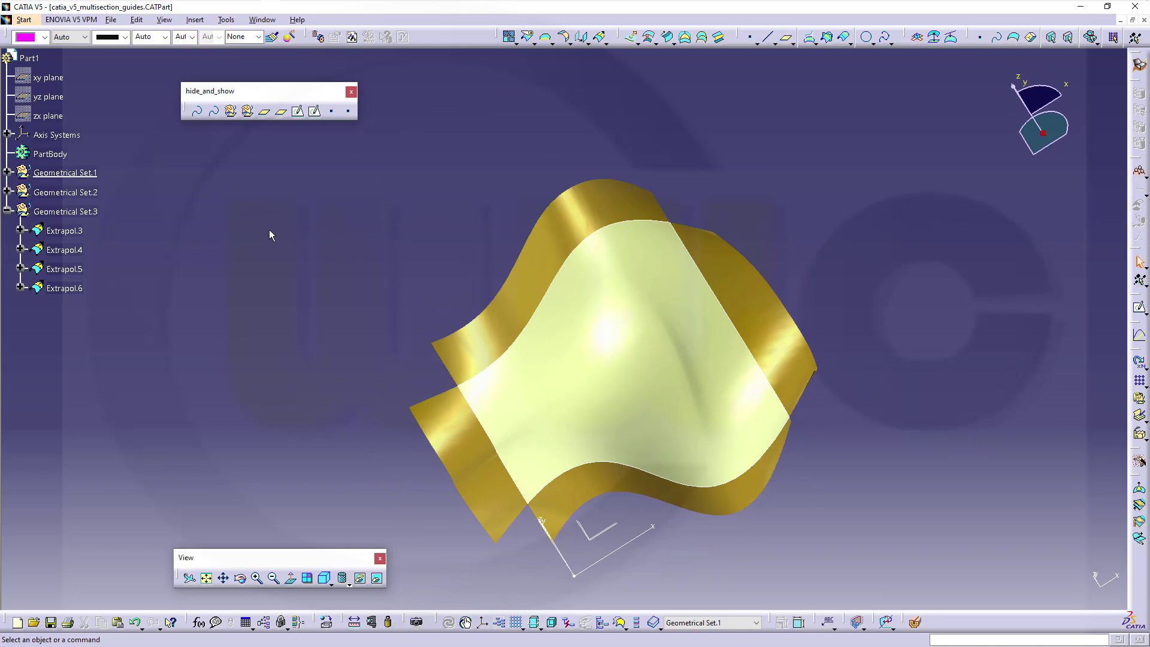
pyautogui.click(65, 173)
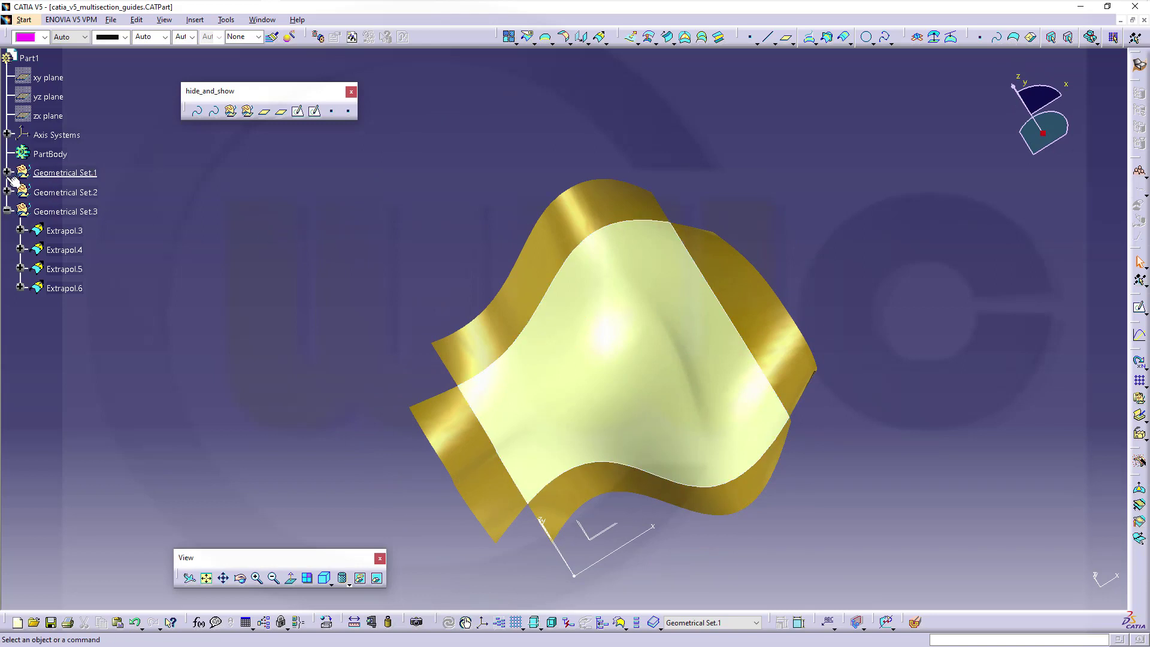
# - Set Curvature continuity on guides Sketch.1 and Sketch.2 and rebuild the loft
pyautogui.doubleClick(573, 403)
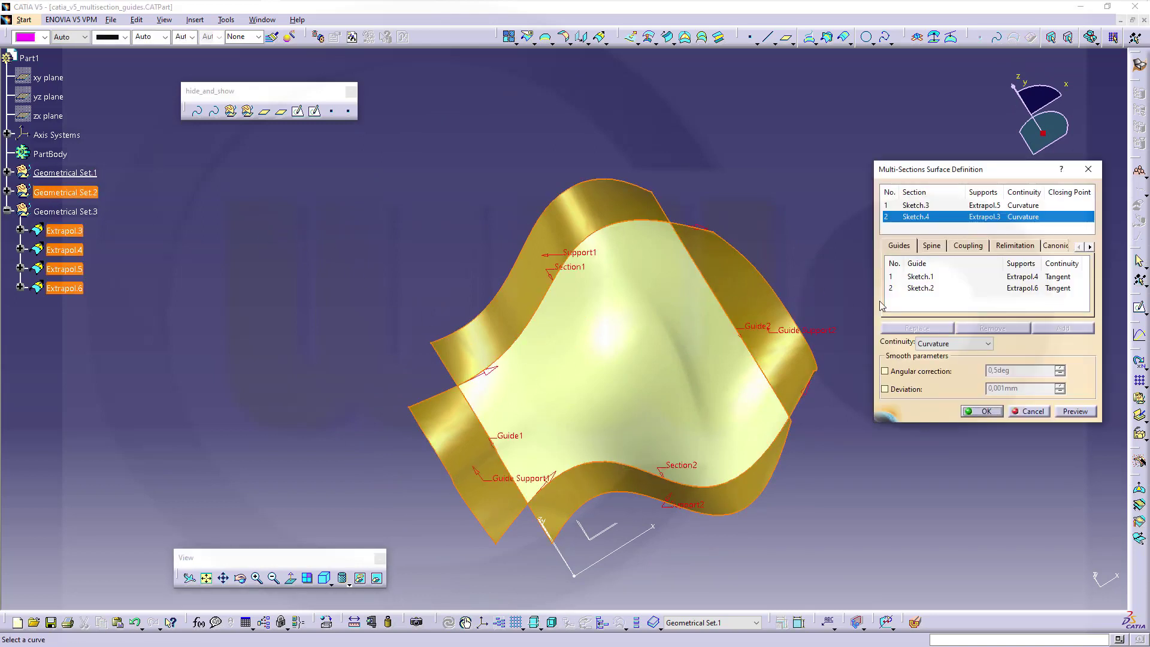
pyautogui.click(931, 278)
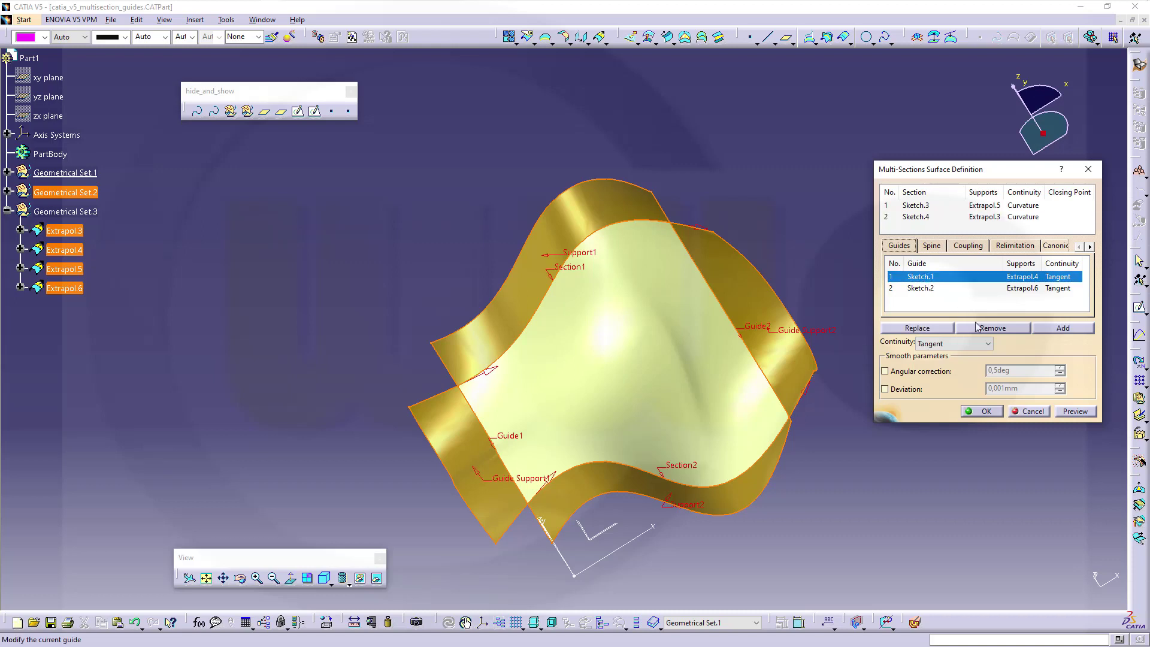
pyautogui.click(952, 344)
pyautogui.click(949, 366)
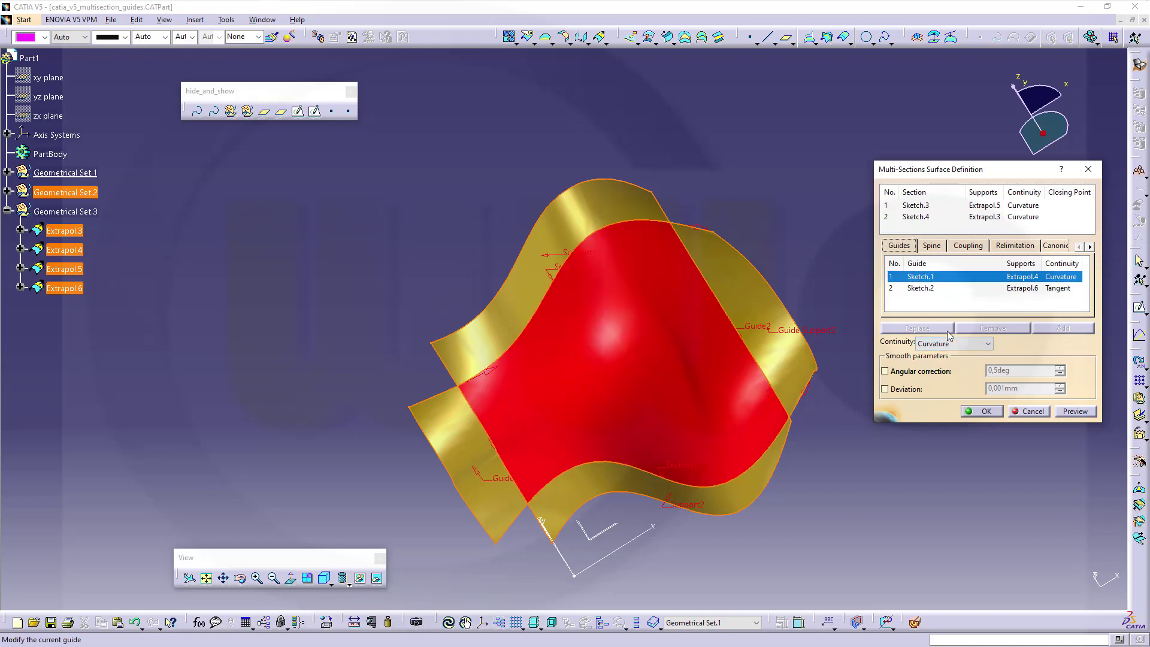
pyautogui.click(925, 289)
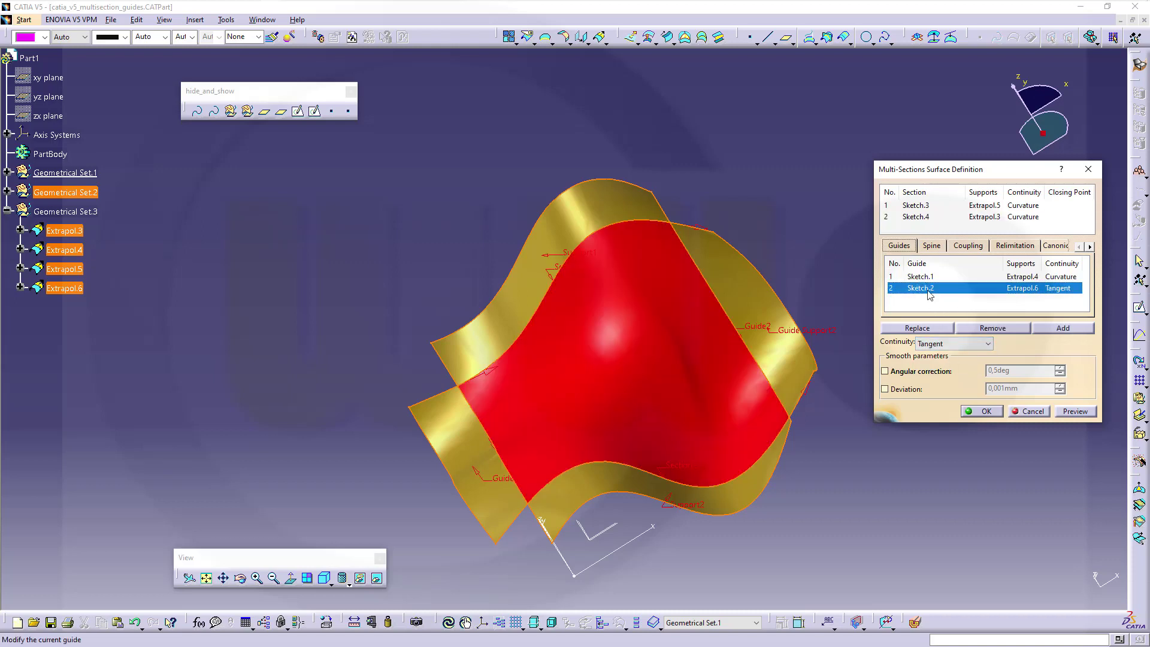
pyautogui.click(981, 349)
pyautogui.click(949, 367)
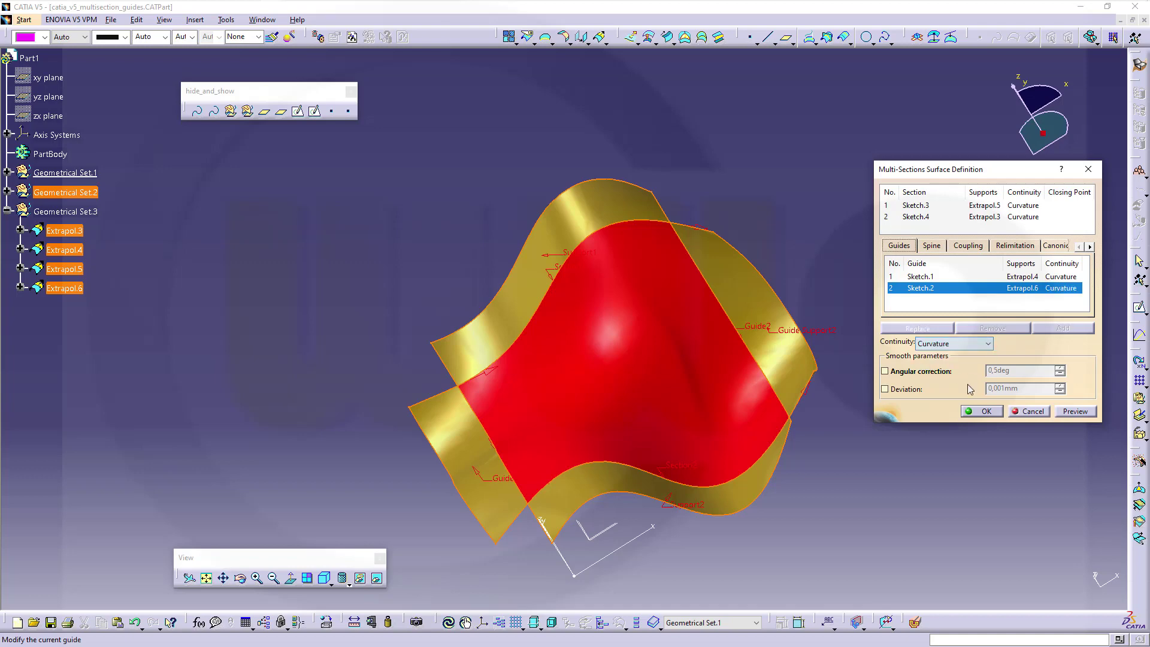
pyautogui.click(984, 412)
pyautogui.moveTo(783, 326); pyautogui.dragTo(531, 349, button='middle')
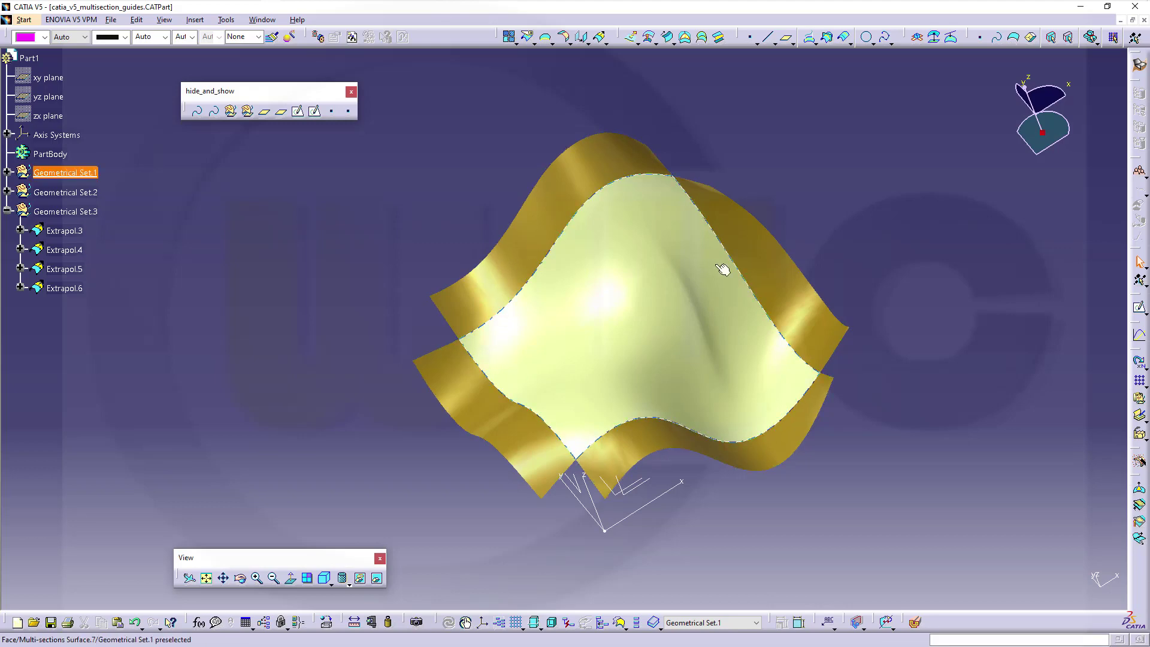
pyautogui.moveTo(727, 267); pyautogui.dragTo(547, 315, button='middle')
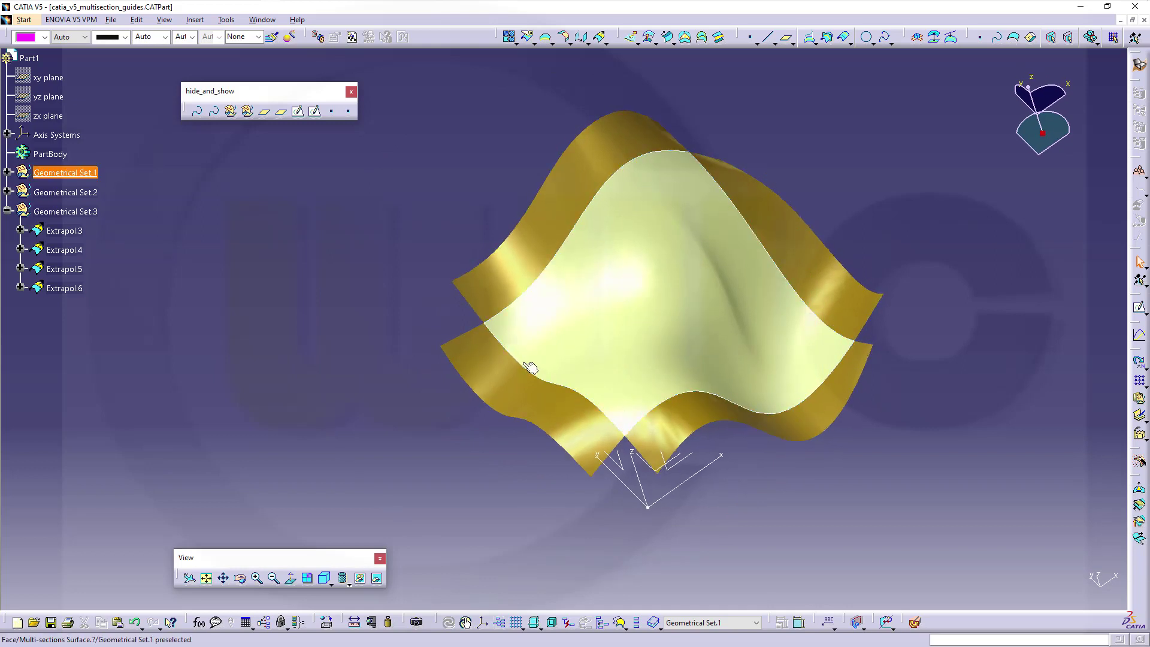
pyautogui.moveTo(519, 298); pyautogui.dragTo(708, 241, button='middle')
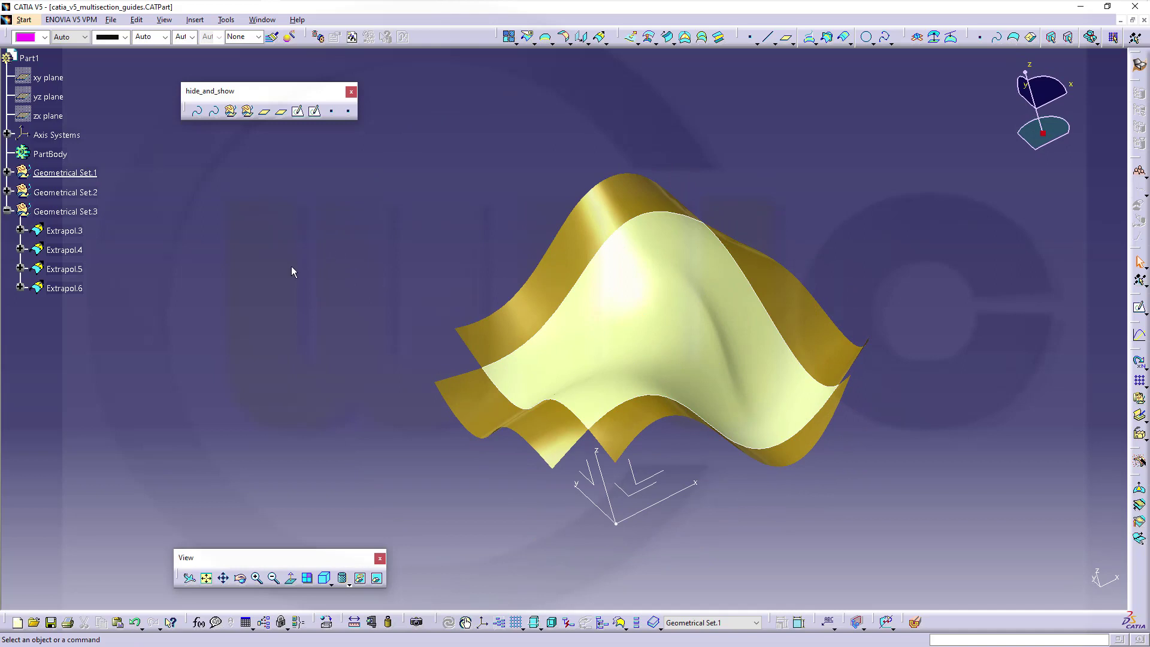
pyautogui.moveTo(578, 232); pyautogui.dragTo(635, 403, button='middle')
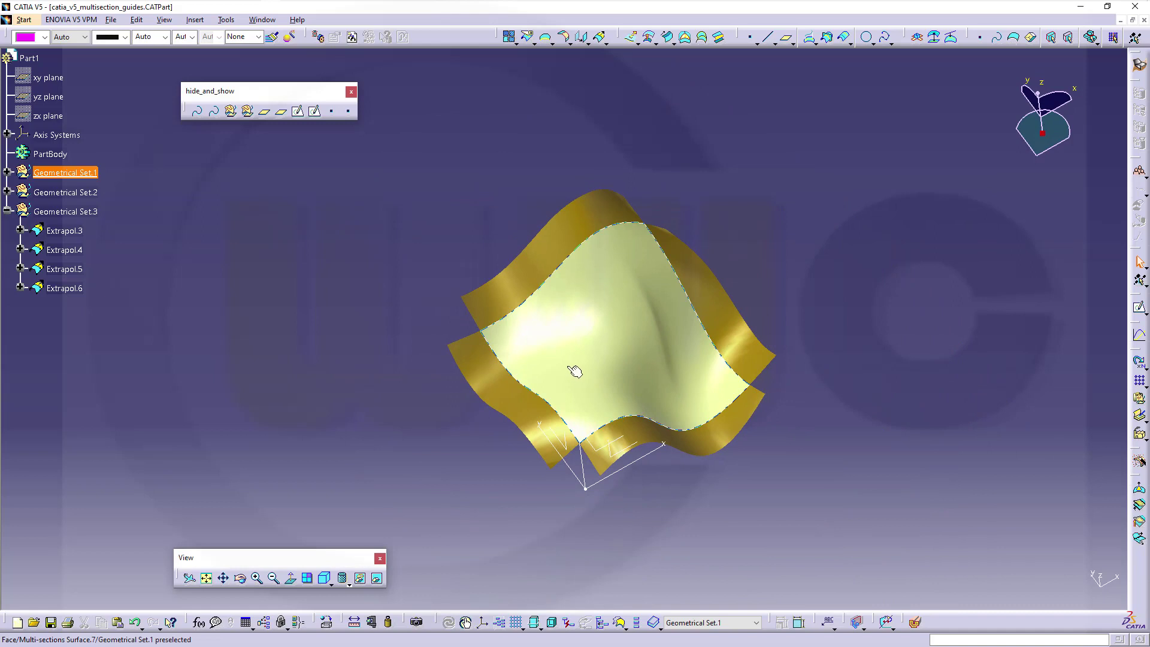